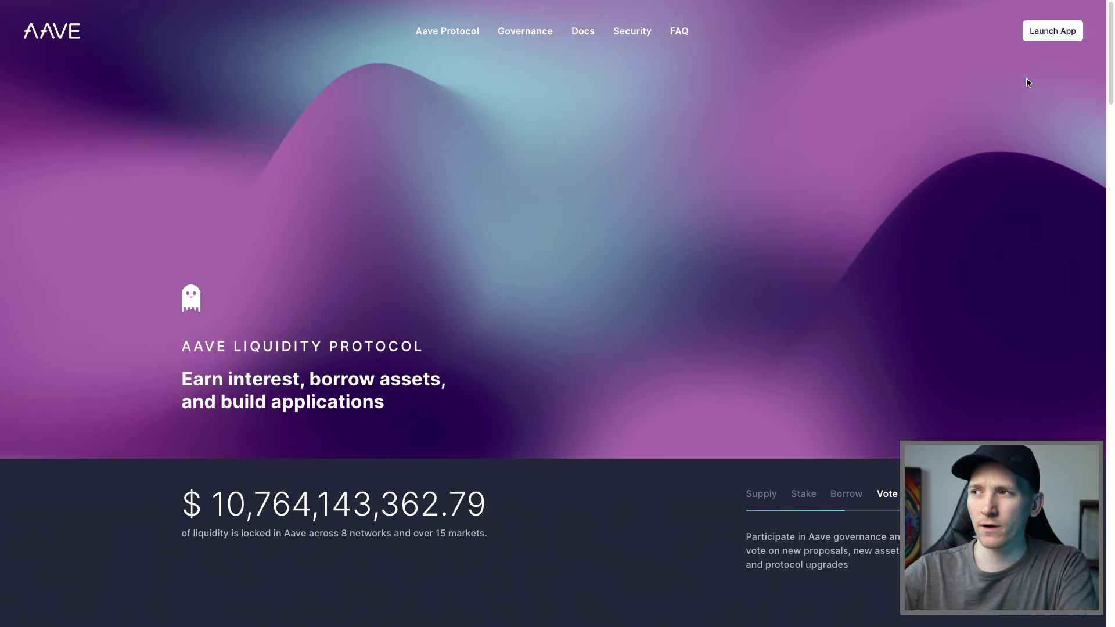
Launch the Aave app from the homepage to reach the Optimism Market page
left_click(1059, 35)
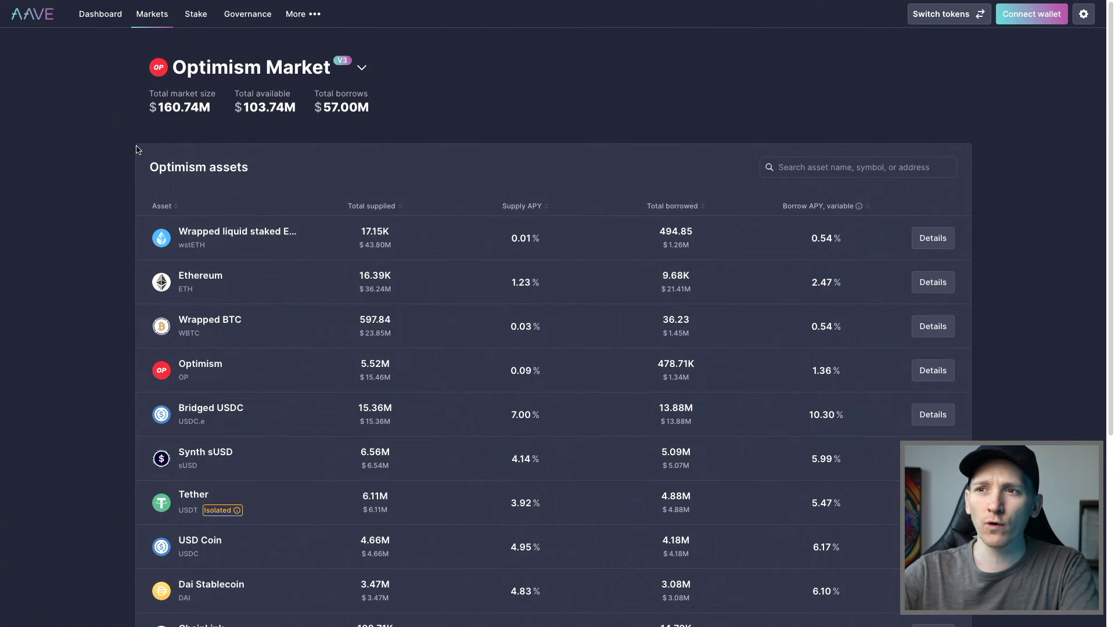
left_click(361, 67)
left_click(84, 254)
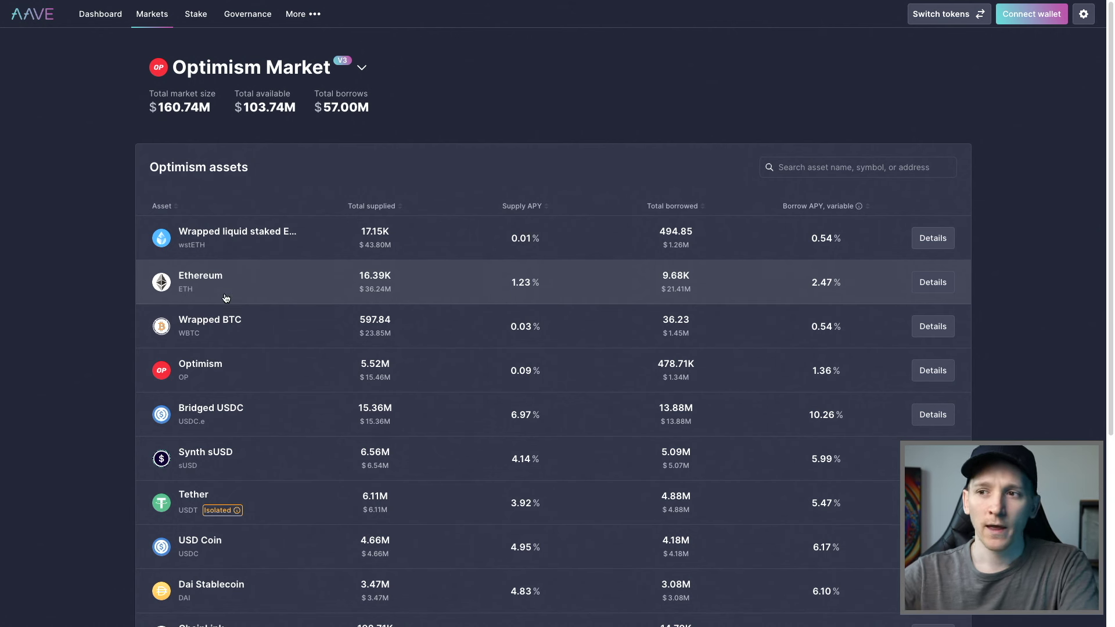
scroll(244, 427, "down", 3)
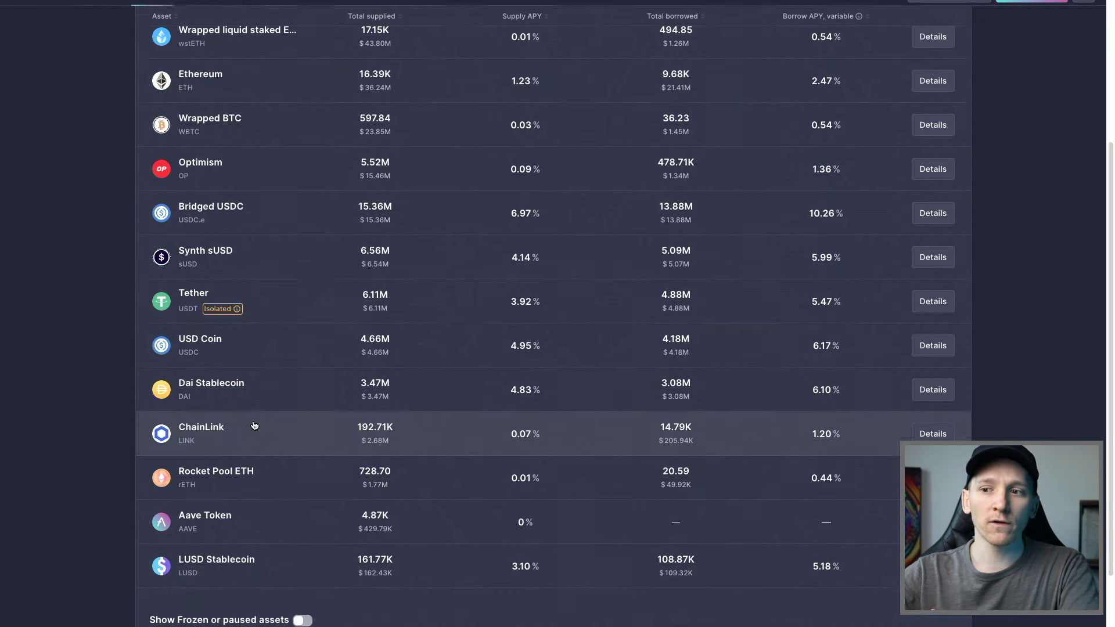
Return to the top of the Optimism Market page and expand the Version 3 market selector
scroll(355, 325, "up", 1)
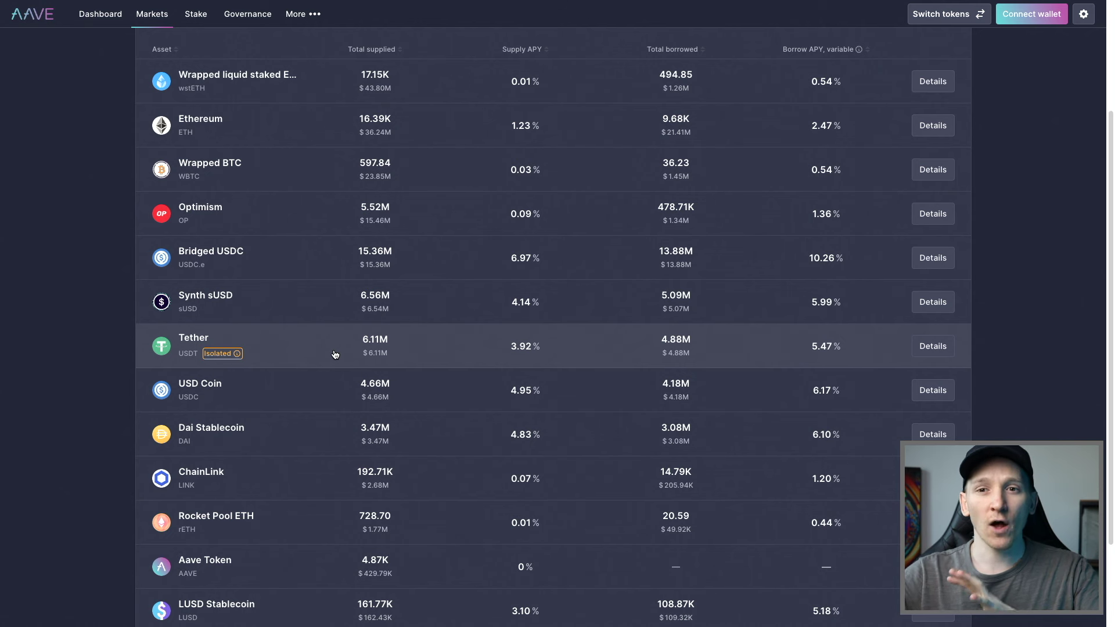
scroll(337, 357, "up", 3)
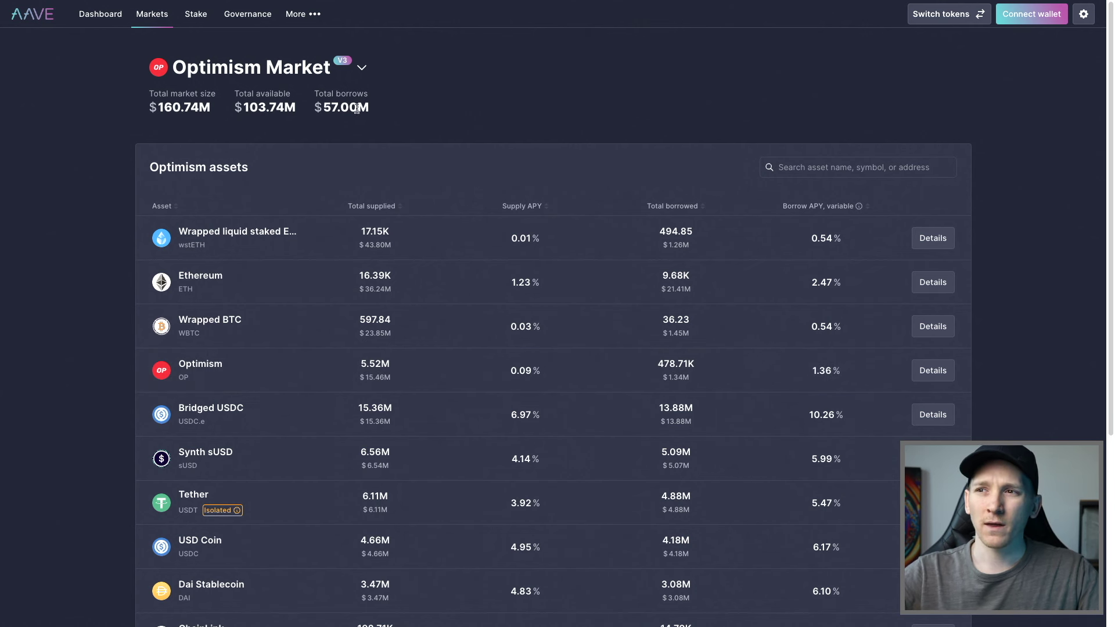
left_click(362, 68)
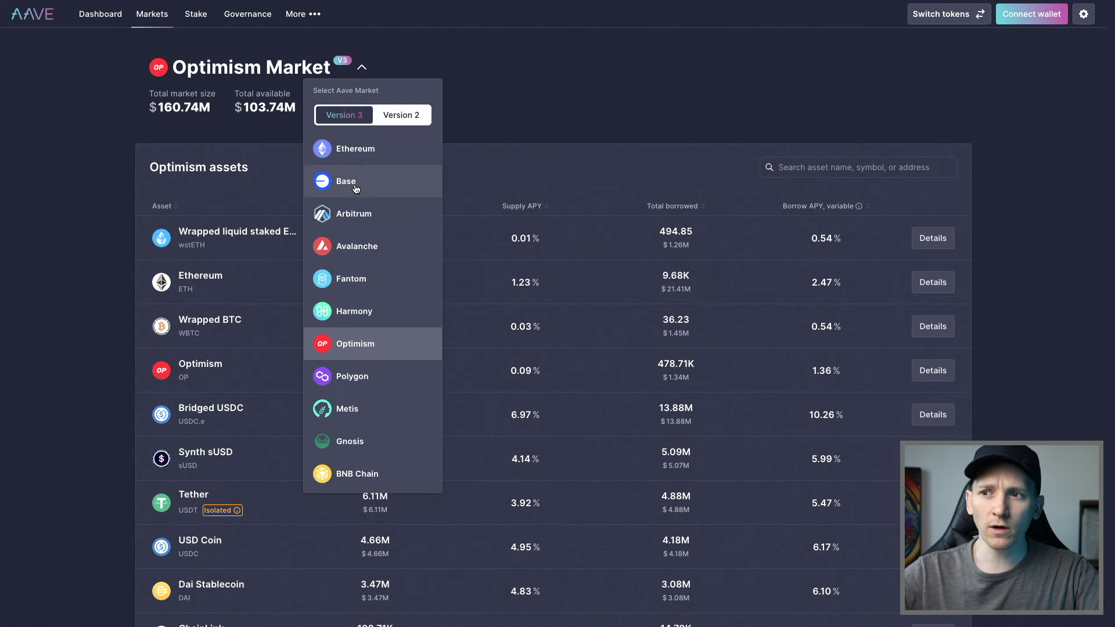
Close the market list, then reopen it and switch to the Ethereum market
left_click(357, 347)
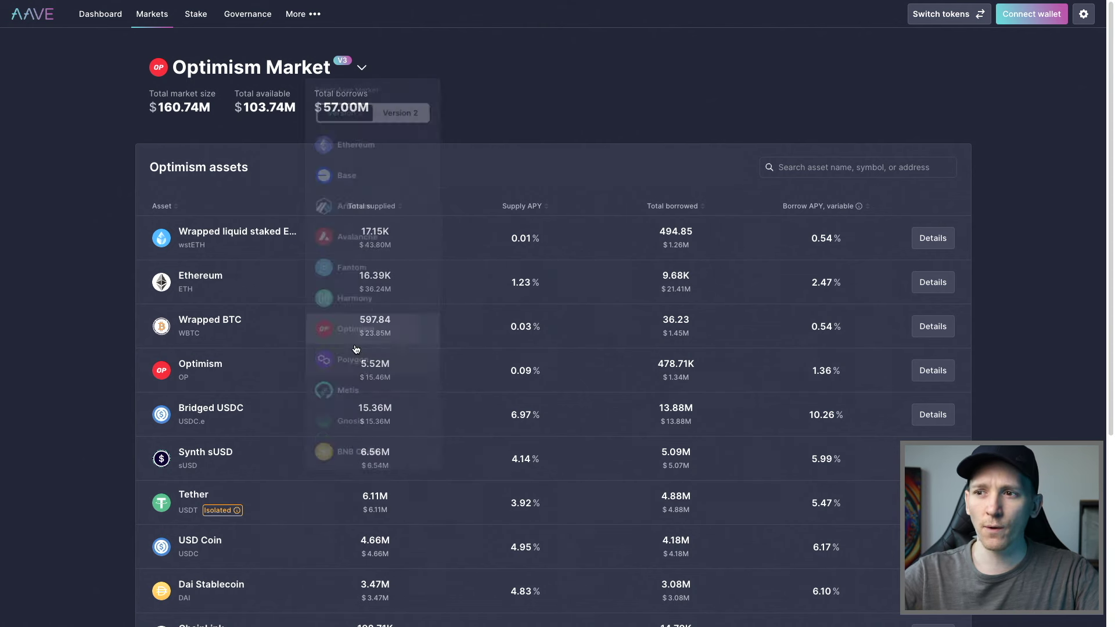
scroll(360, 349, "down", 2)
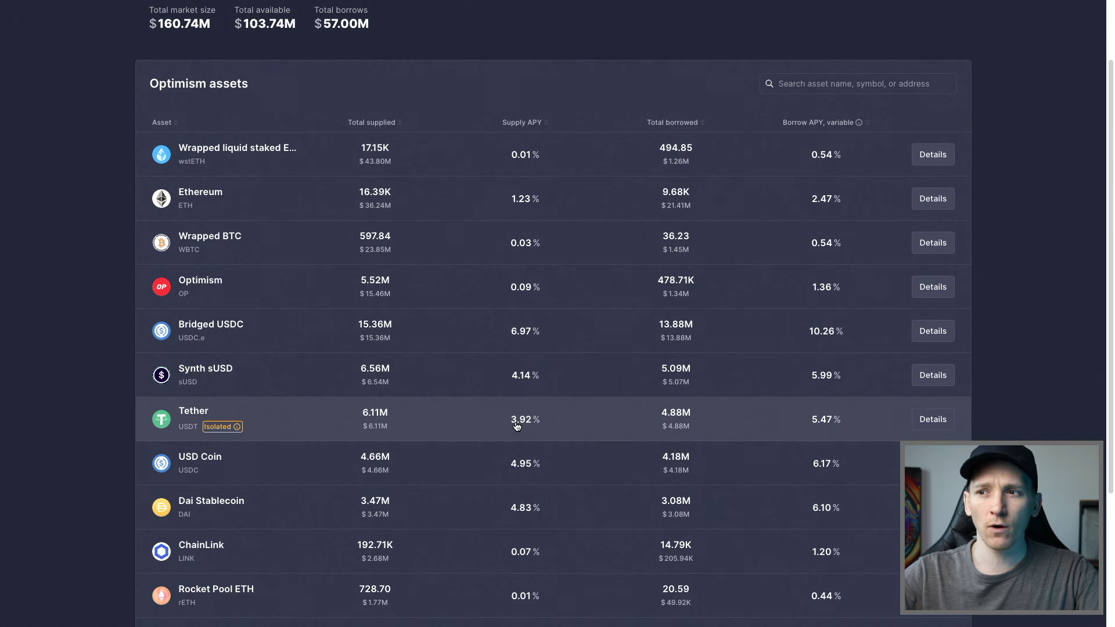
scroll(496, 422, "up", 2)
left_click(361, 67)
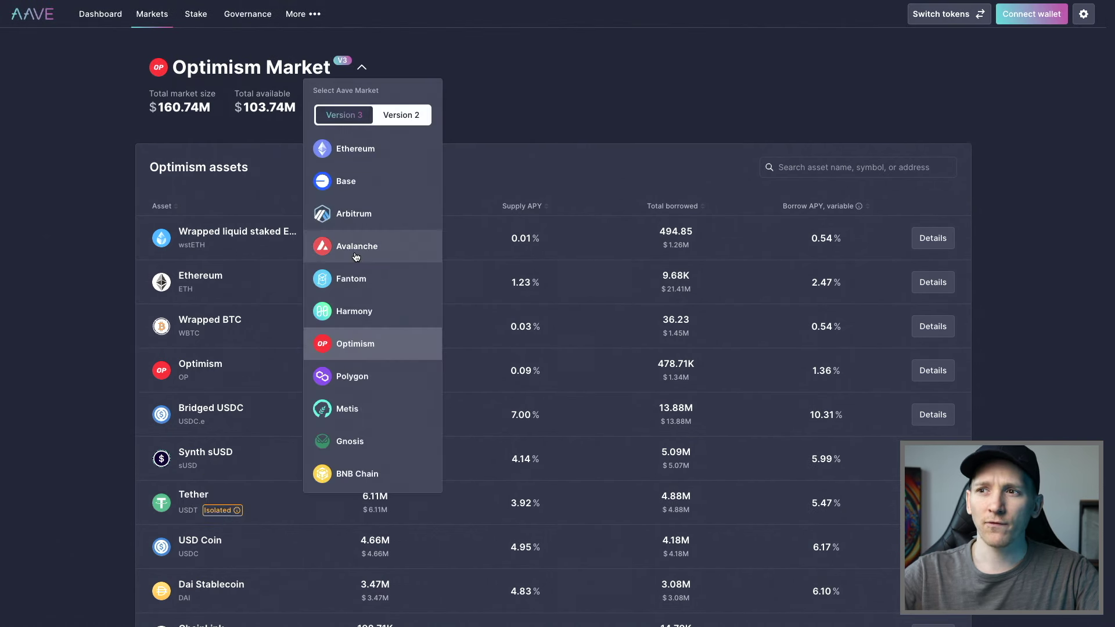
left_click(348, 150)
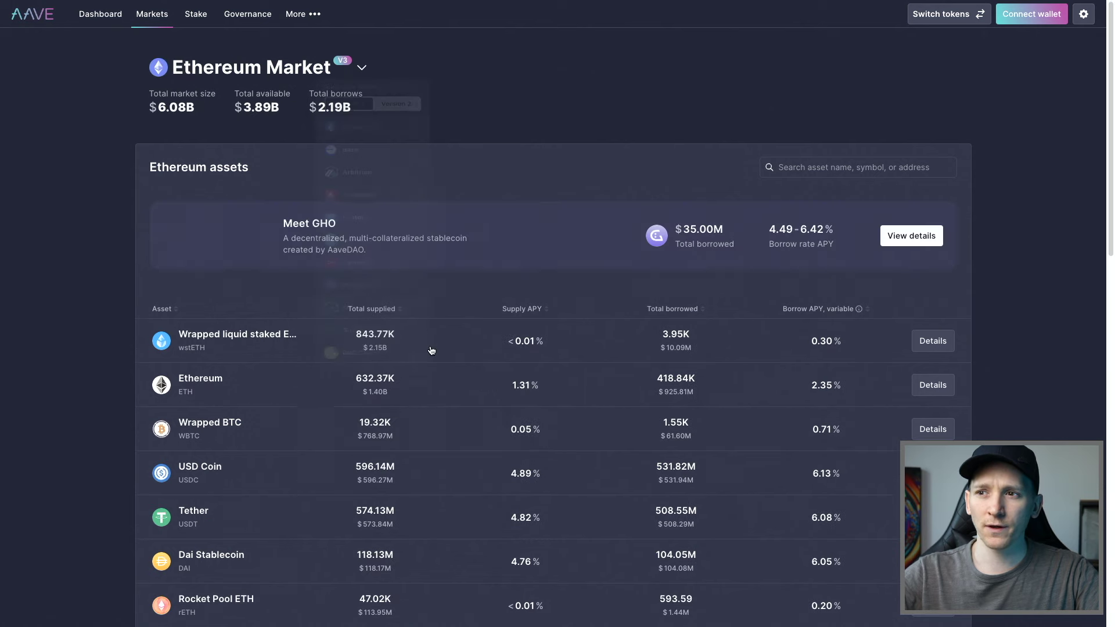
Reopen the market list and switch to the Arbitrum Market, viewing its assets
scroll(448, 441, "down", 1)
scroll(448, 442, "down", 1)
scroll(505, 418, "up", 2)
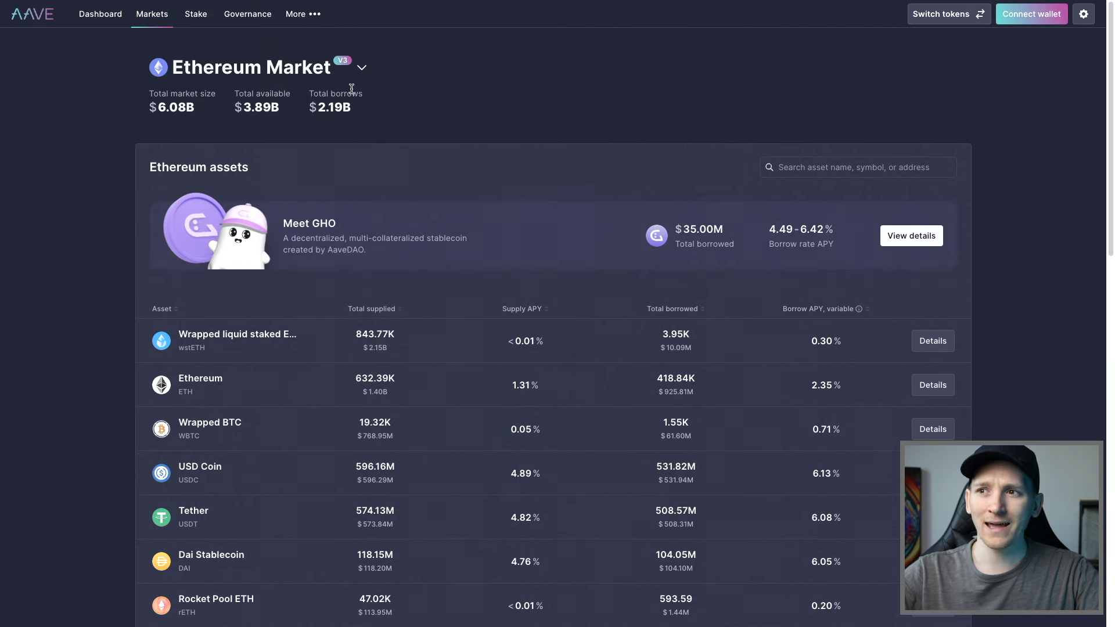
left_click(361, 67)
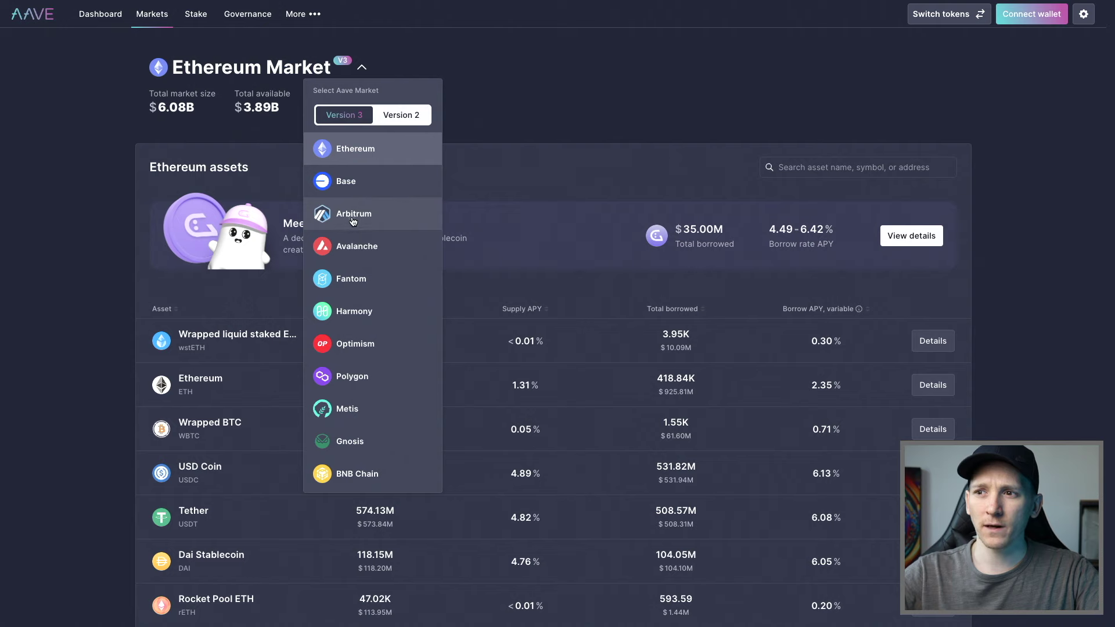
left_click(342, 215)
scroll(476, 508, "down", 1)
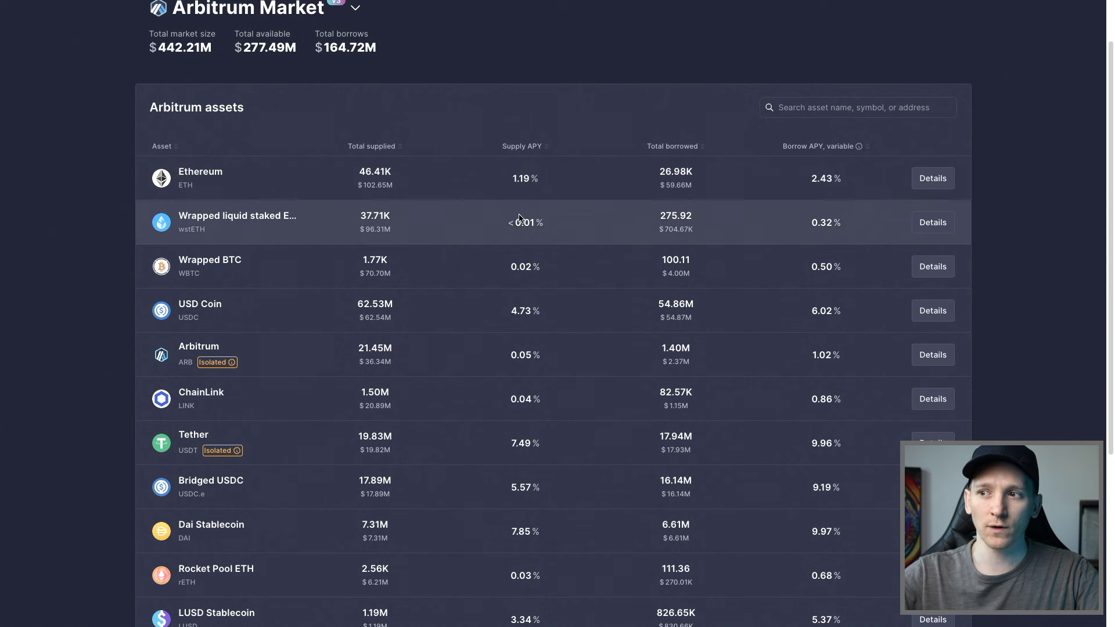
Review the supply and borrow rates in the Arbitrum assets table
scroll(525, 224, "down", 2)
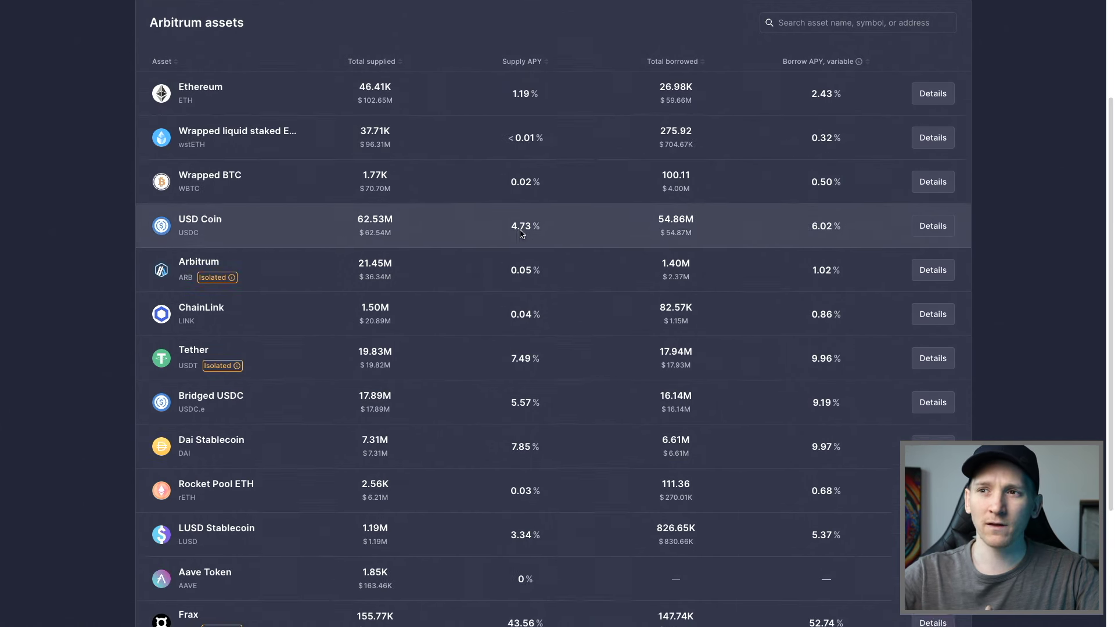
scroll(525, 344, "down", 2)
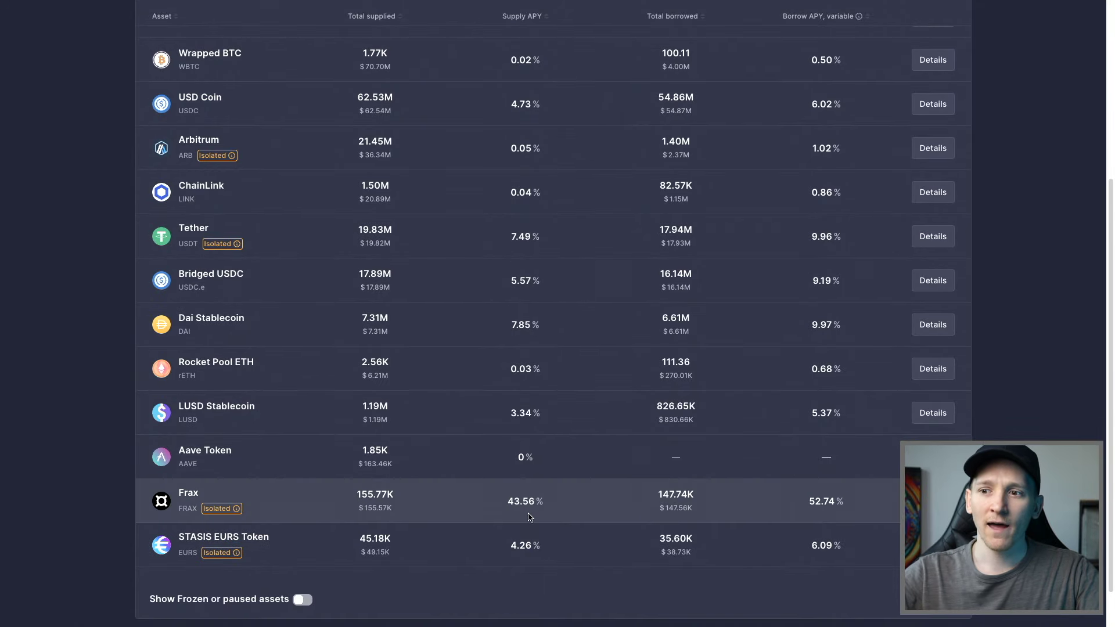
scroll(527, 514, "up", 2)
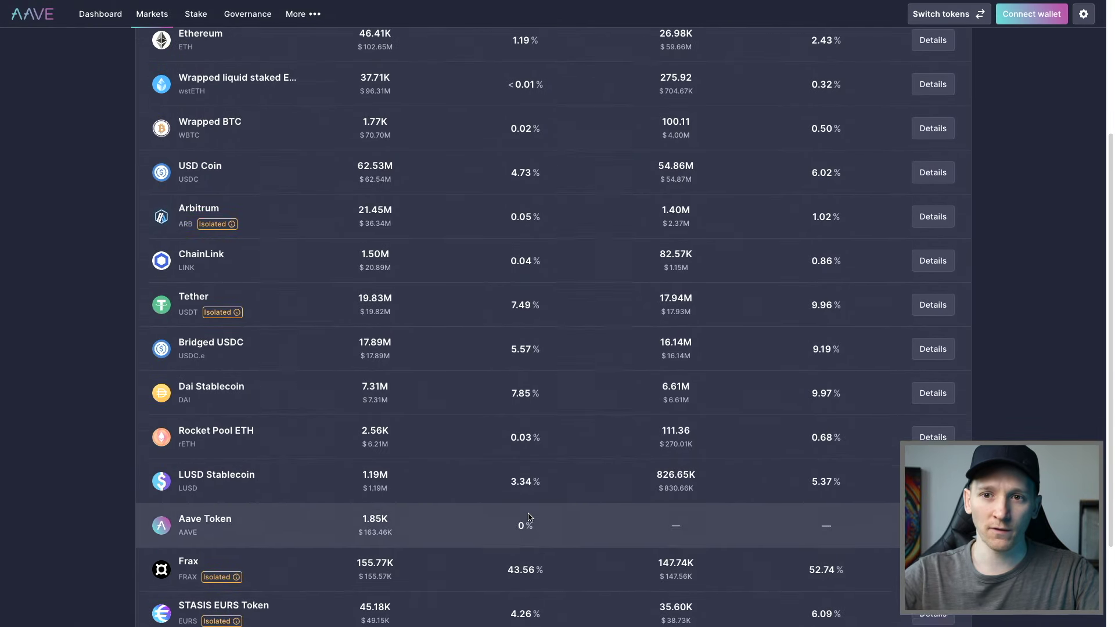
scroll(529, 500, "up", 2)
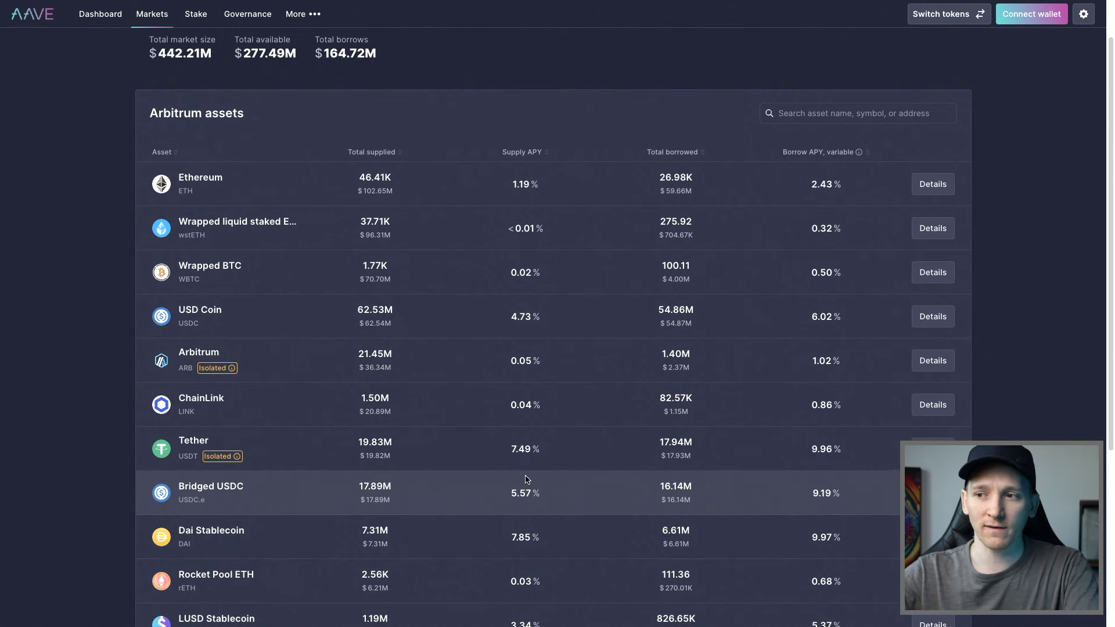
scroll(524, 465, "down", 1)
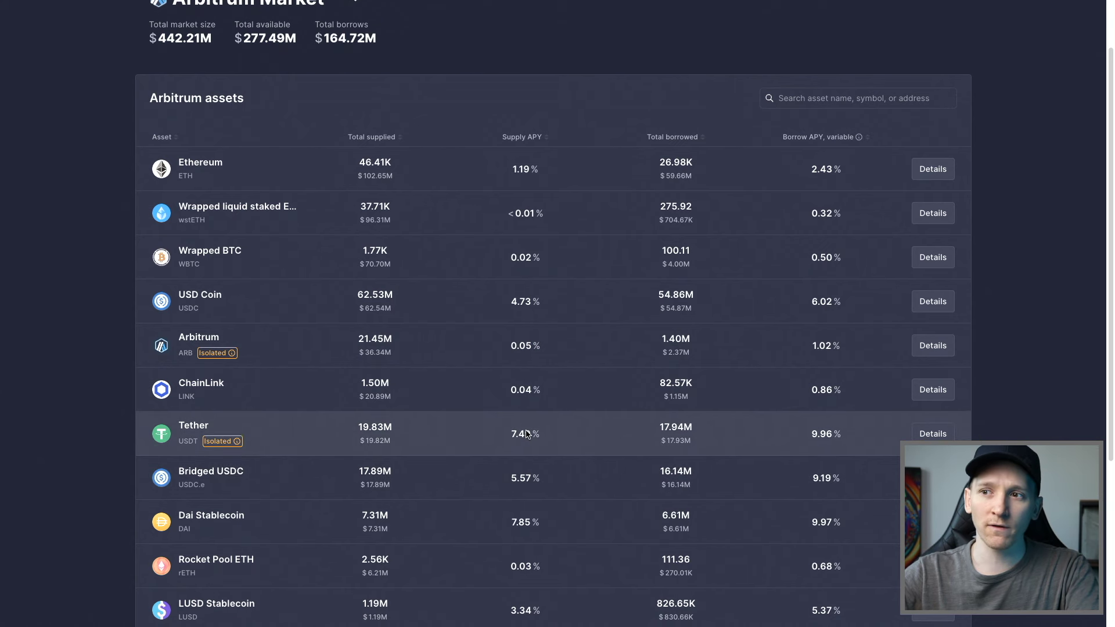
scroll(526, 434, "up", 1)
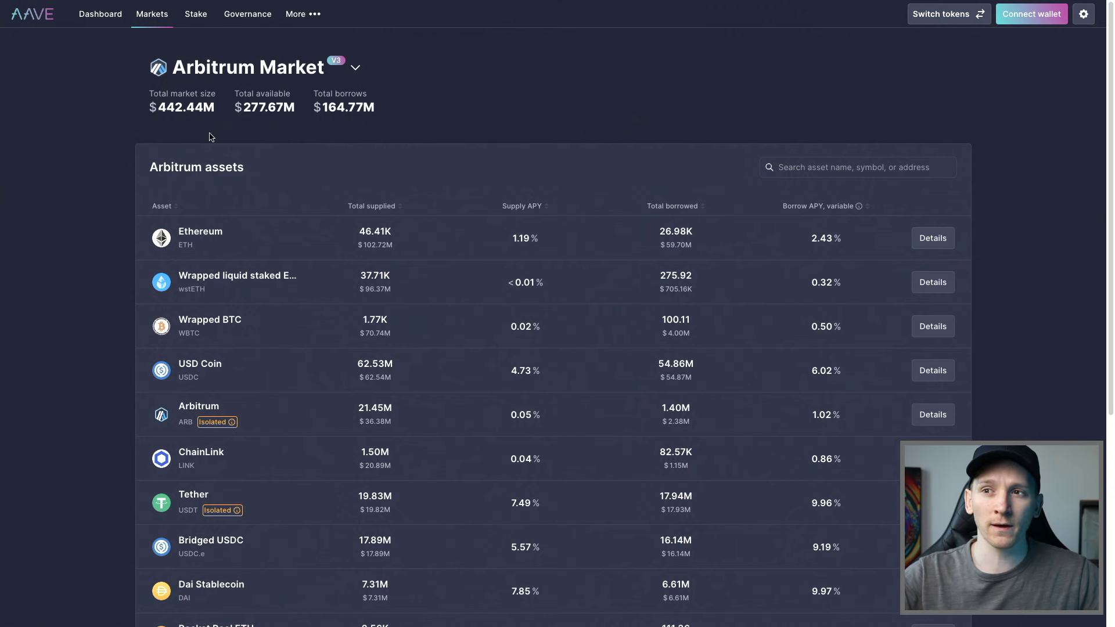
Highlight the $442.44M total market size, then bring up the market selector
left_click_drag(221, 108, 146, 104)
left_click(179, 100)
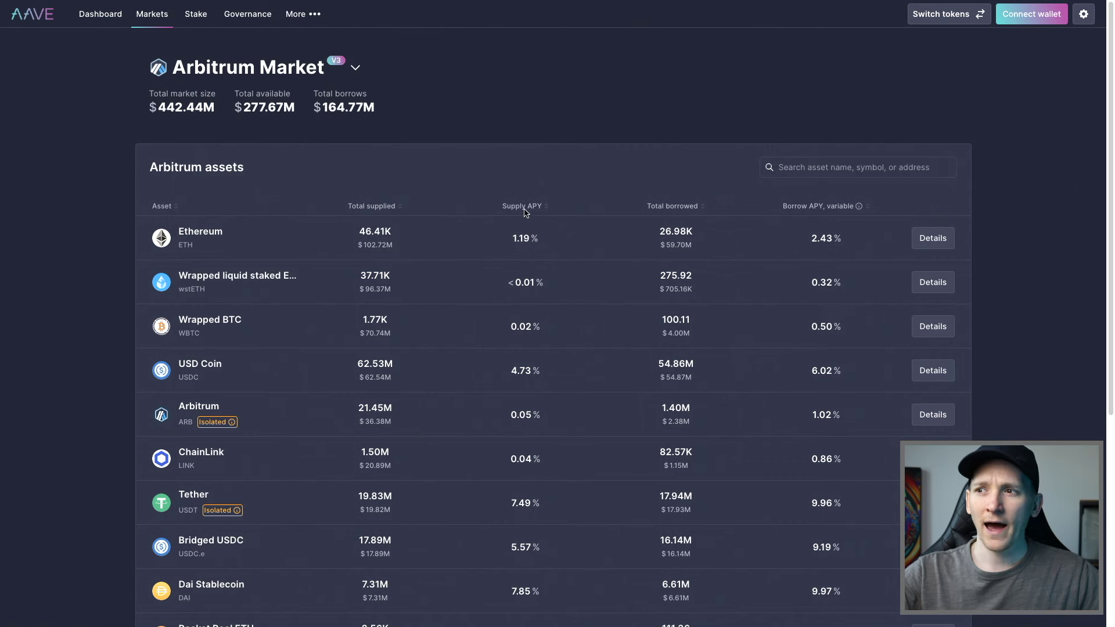
scroll(530, 443, "down", 1)
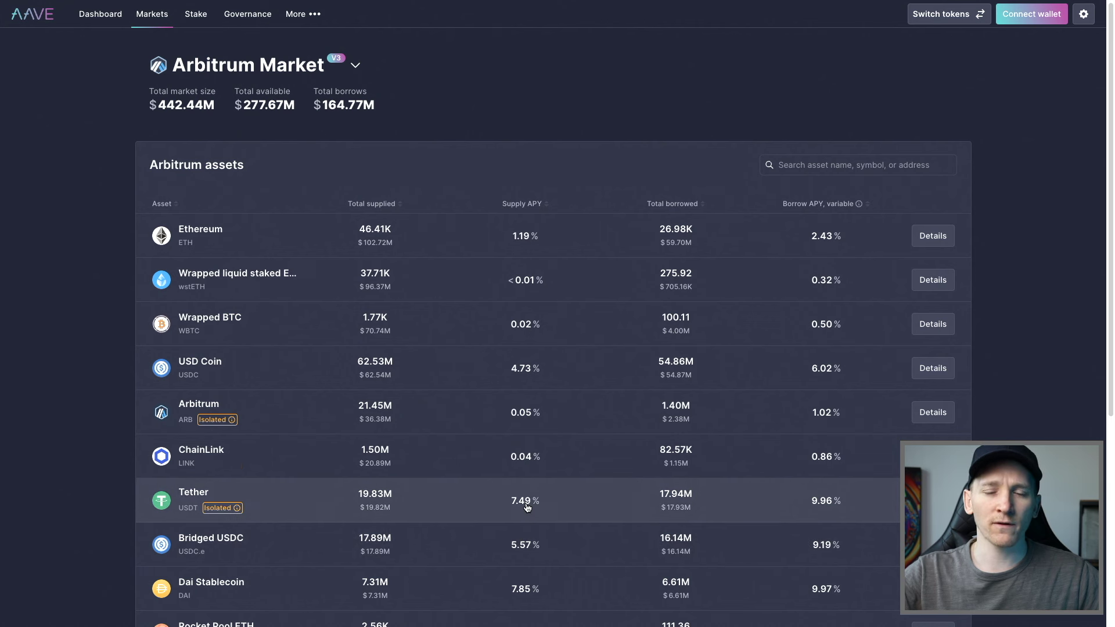
scroll(530, 507, "up", 1)
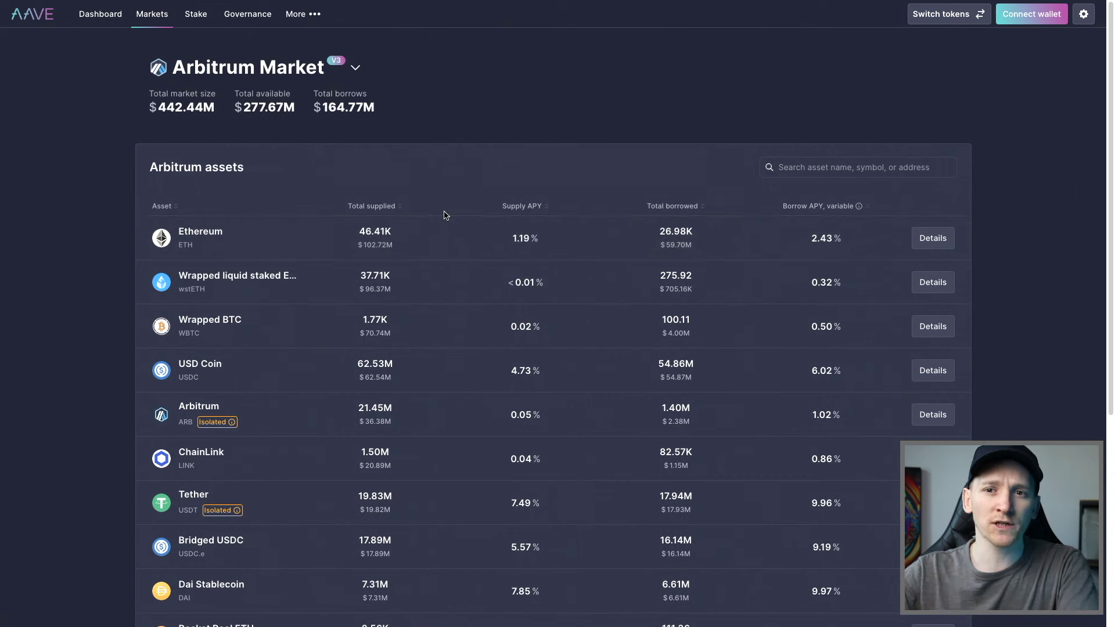
left_click(357, 70)
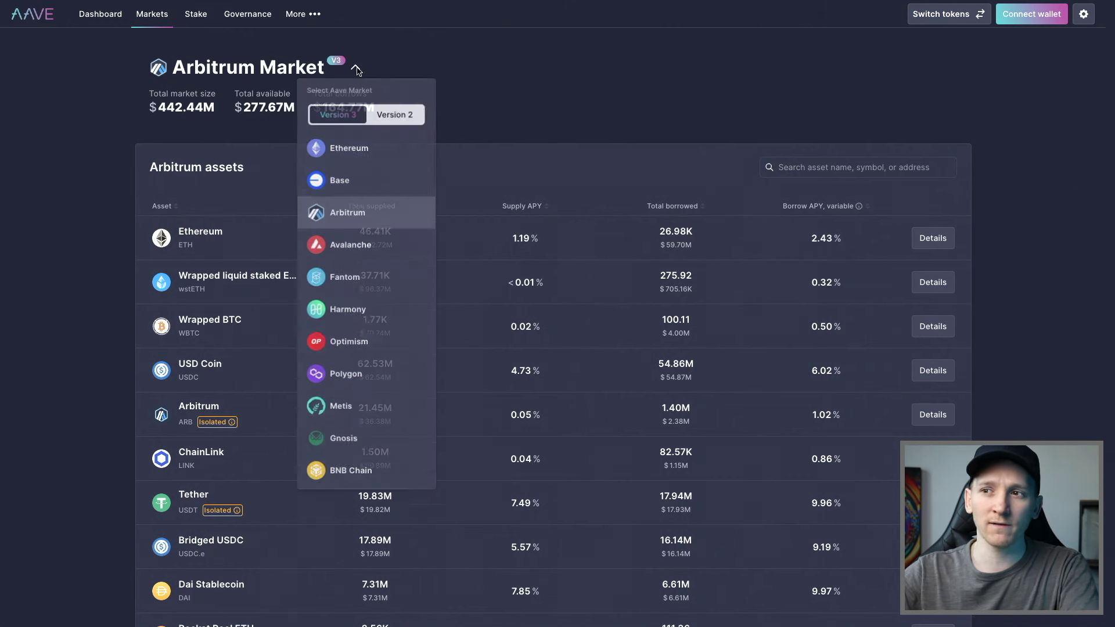
Switch to the Ethereum market, then back to Optimism with its $160.77M total market size
left_click(347, 146)
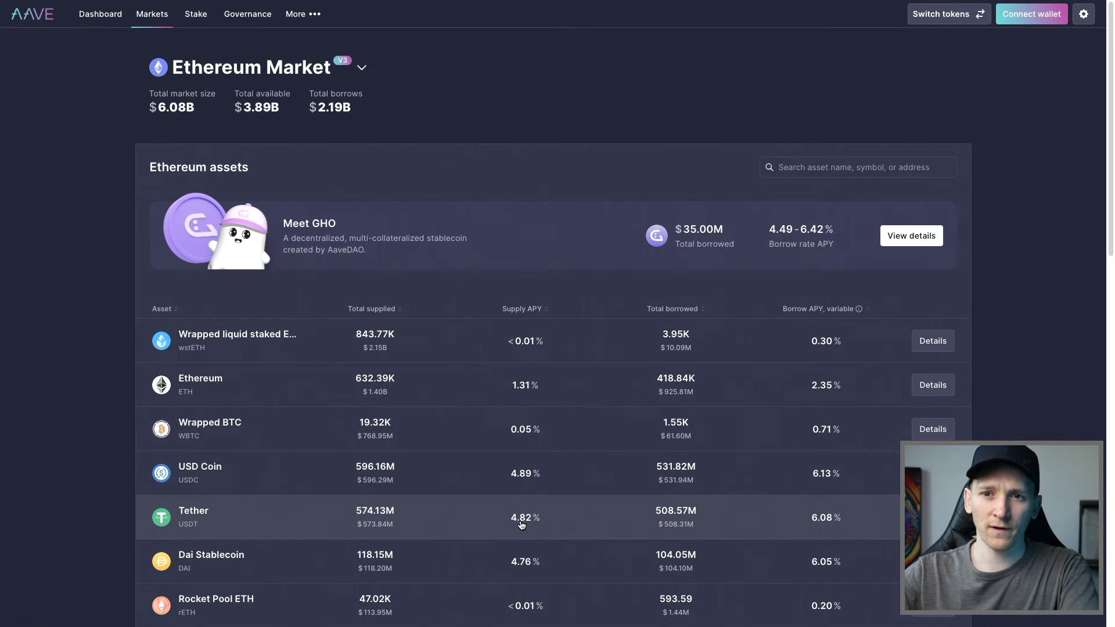
left_click(362, 68)
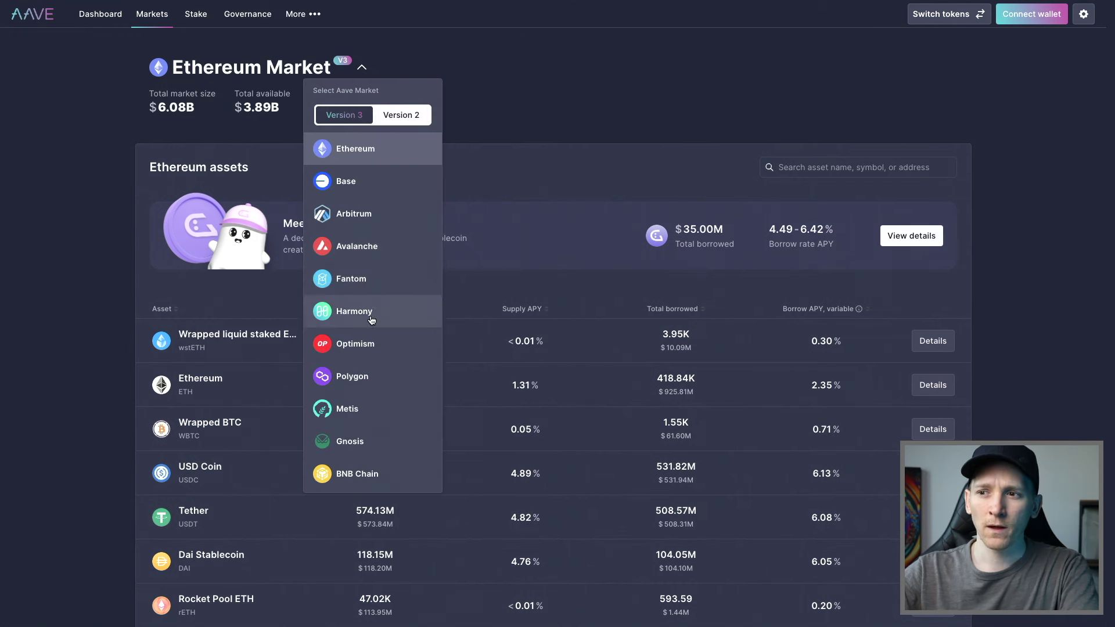
left_click(351, 345)
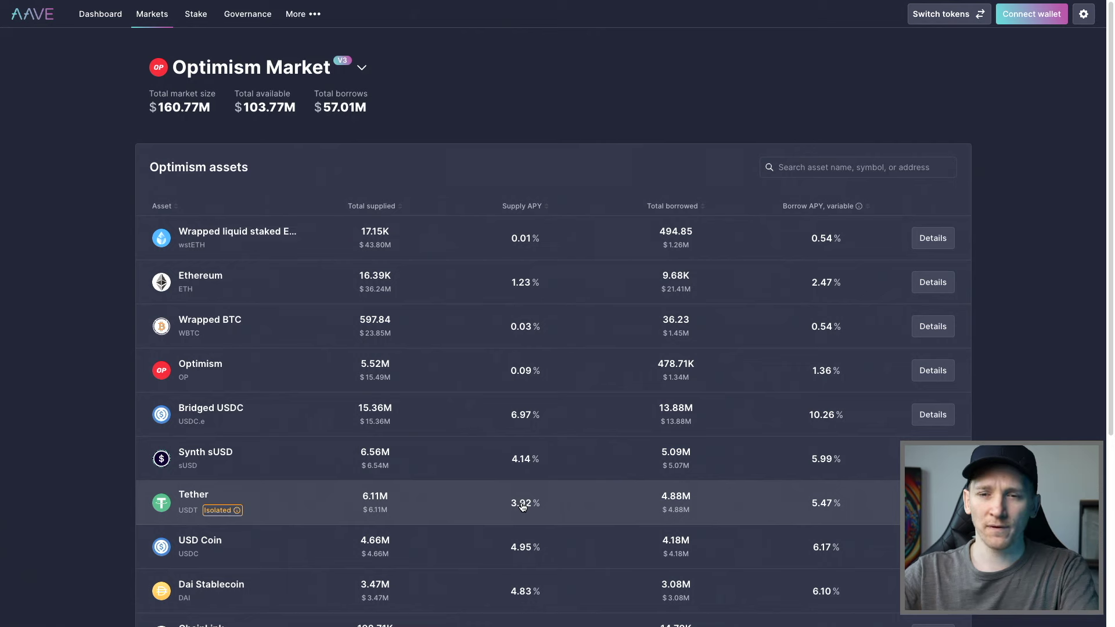
Connect the browser wallet to Aave, then view Tether's 3.92% supply APY row
left_click(1022, 21)
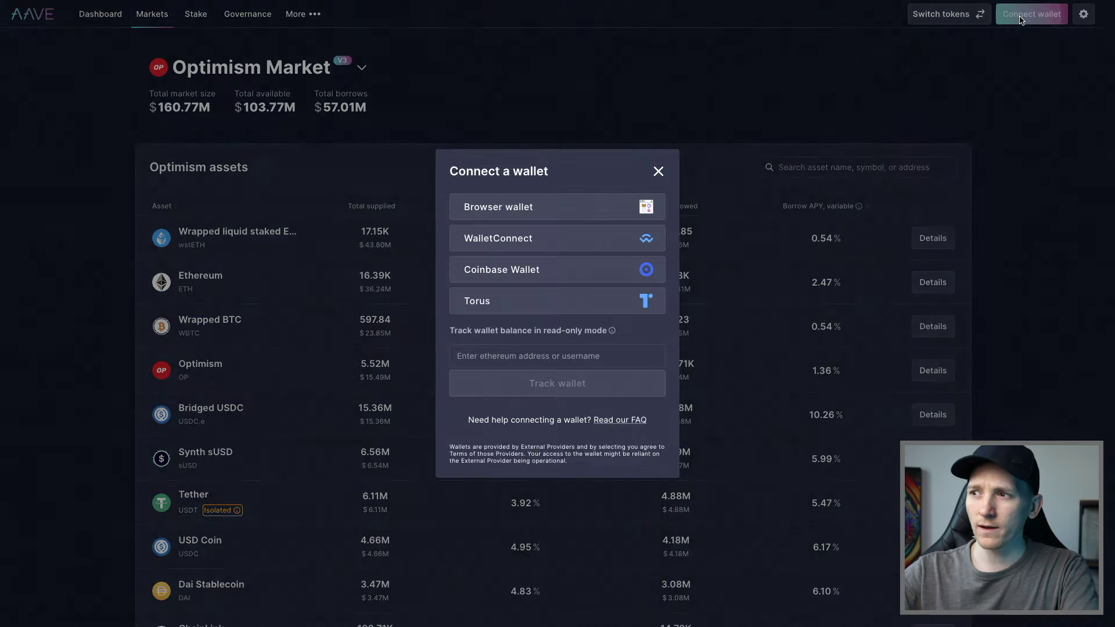
left_click(527, 208)
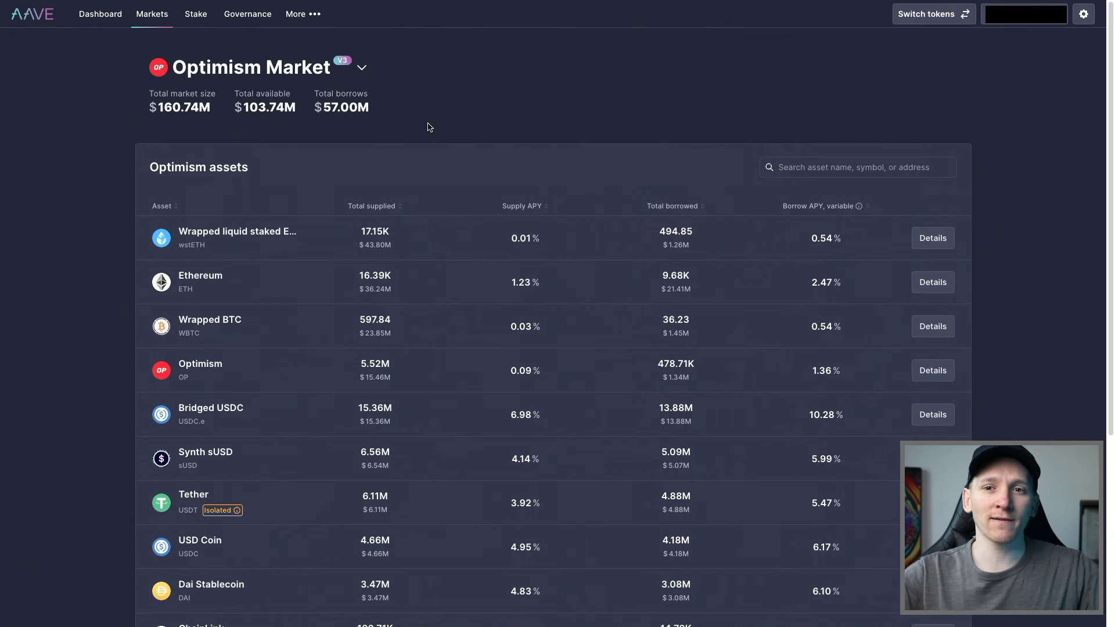
scroll(463, 396, "down", 1)
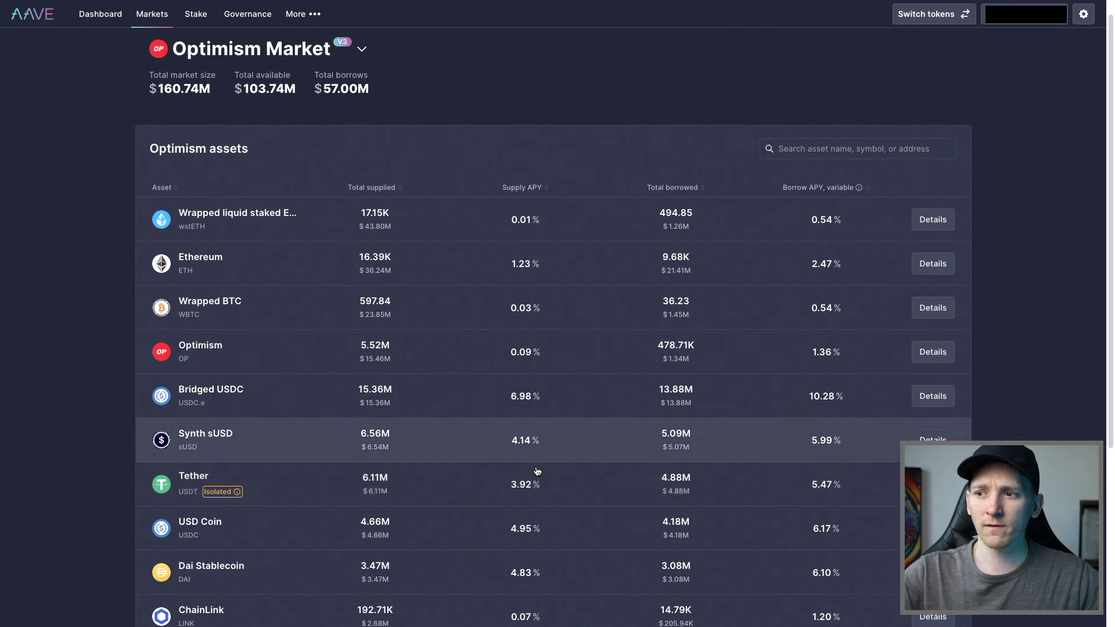
Open Tether's reserve page, highlight its 25.00M supply cap and show 6m supply APR history
left_click(362, 491)
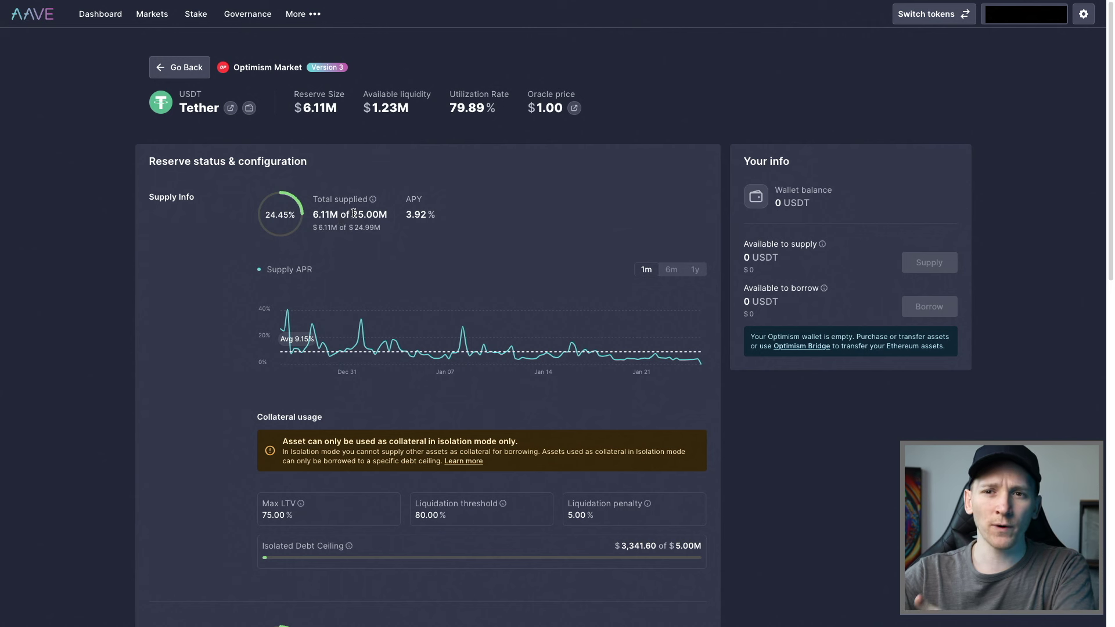
left_click_drag(353, 214, 372, 217)
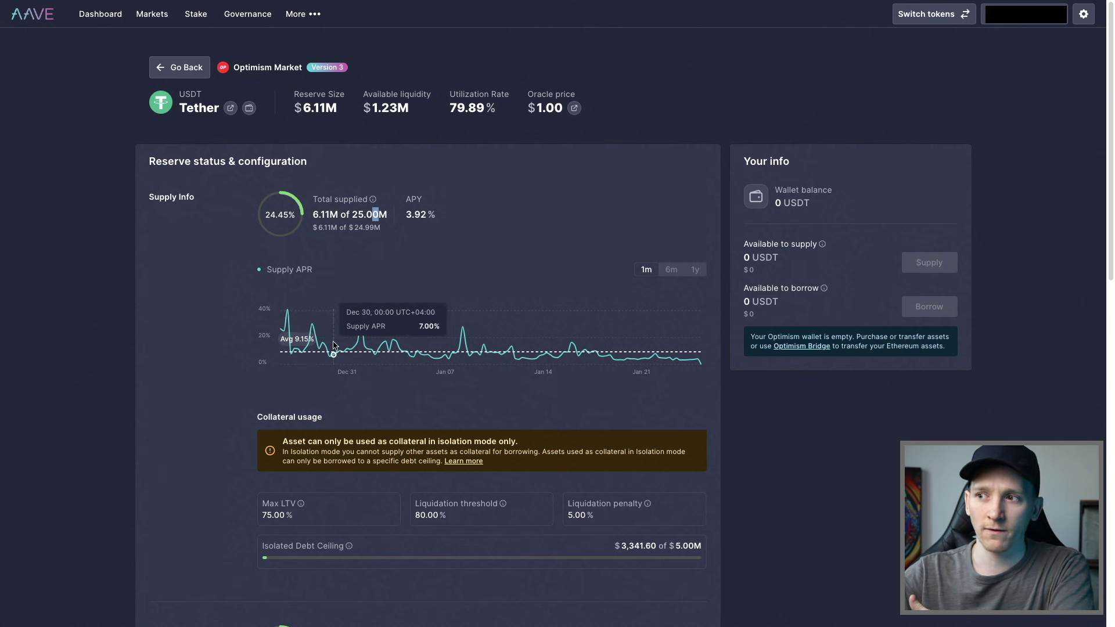
left_click(671, 269)
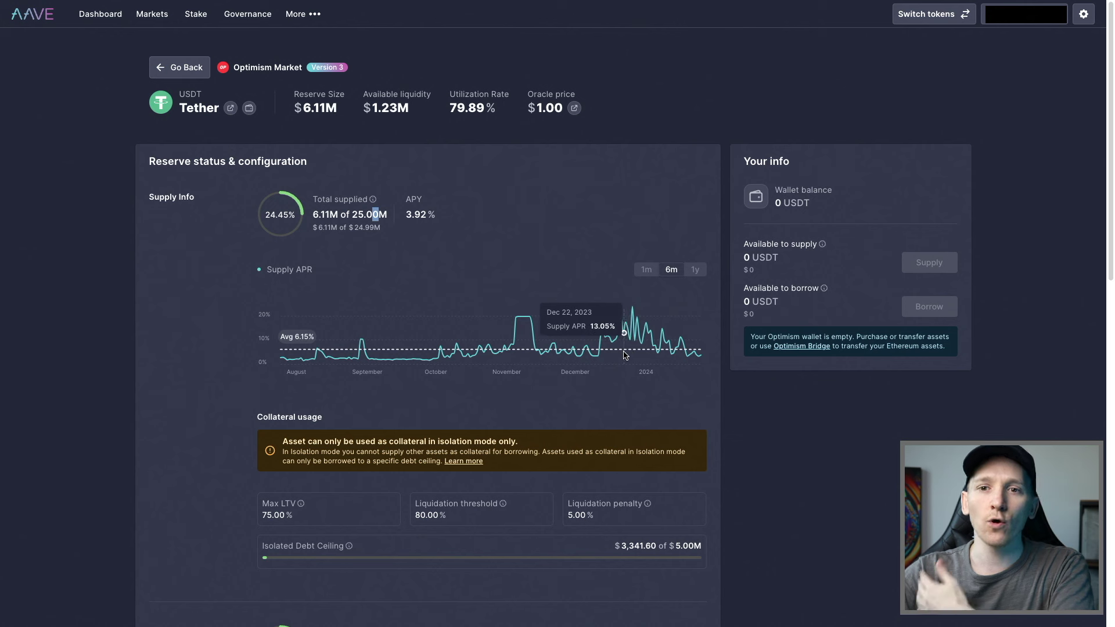
scroll(719, 338, "down", 1)
scroll(718, 338, "up", 1)
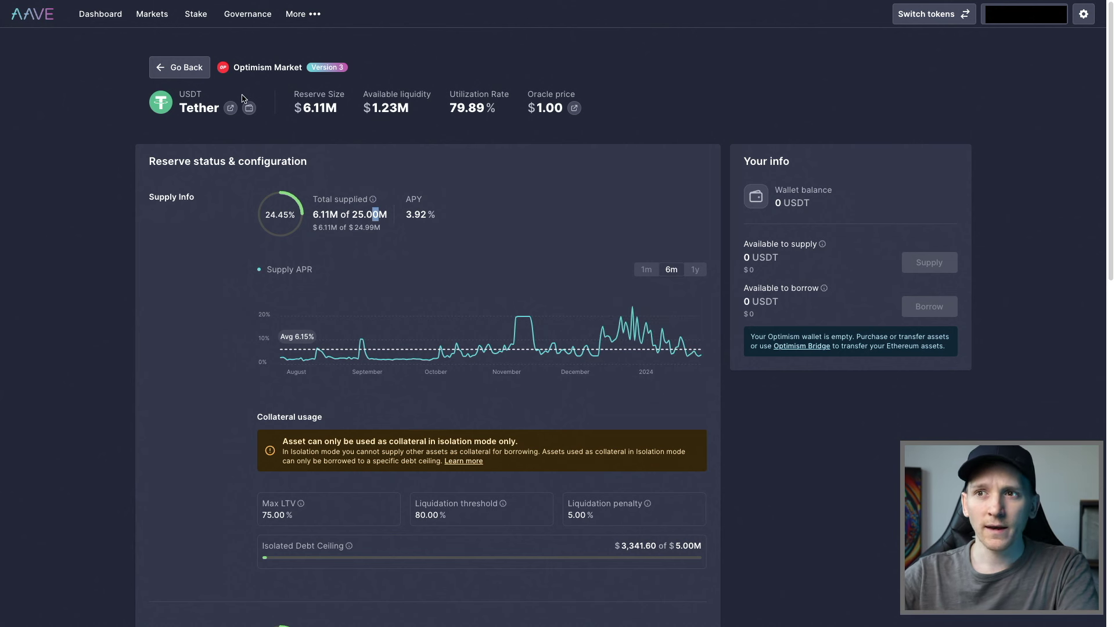
left_click(196, 14)
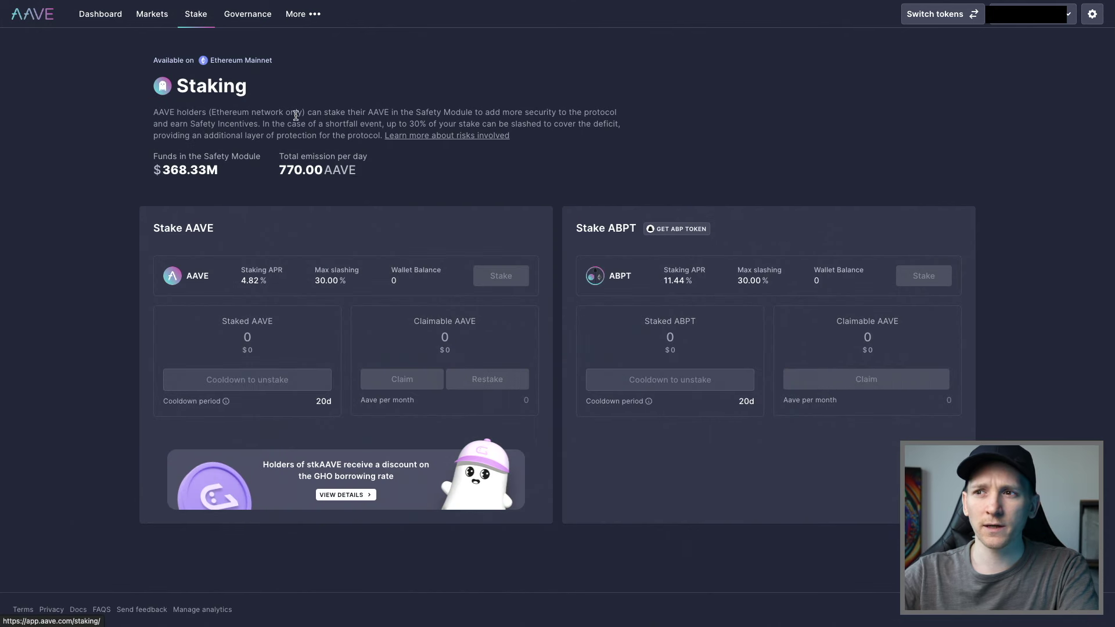
left_click_drag(329, 114, 504, 115)
left_click(504, 114)
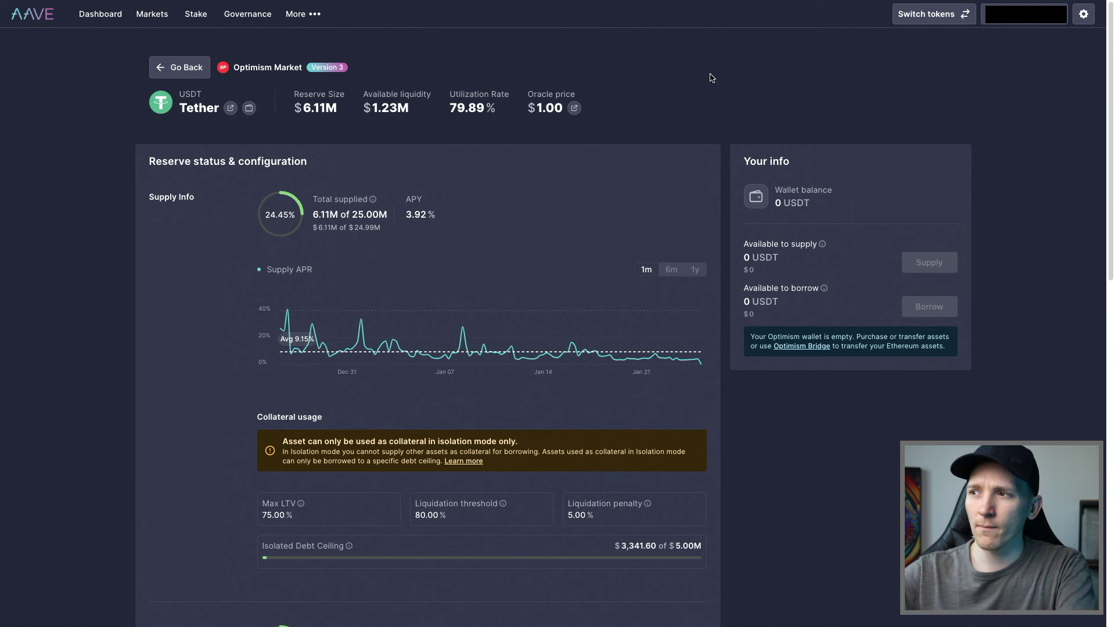
key("alt+shift+m")
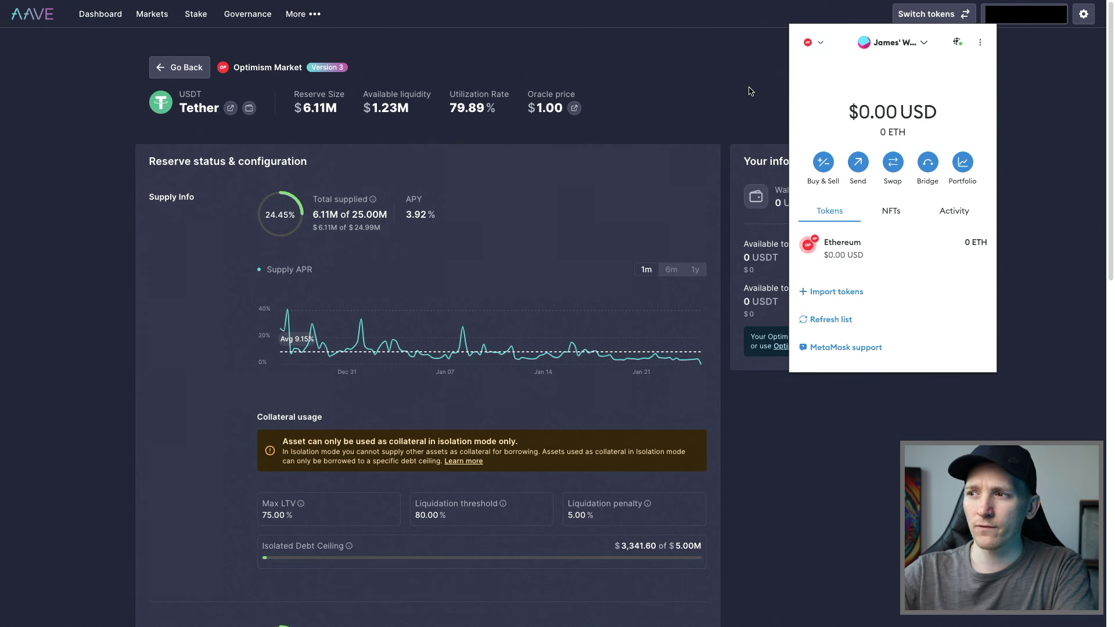
left_click(749, 91)
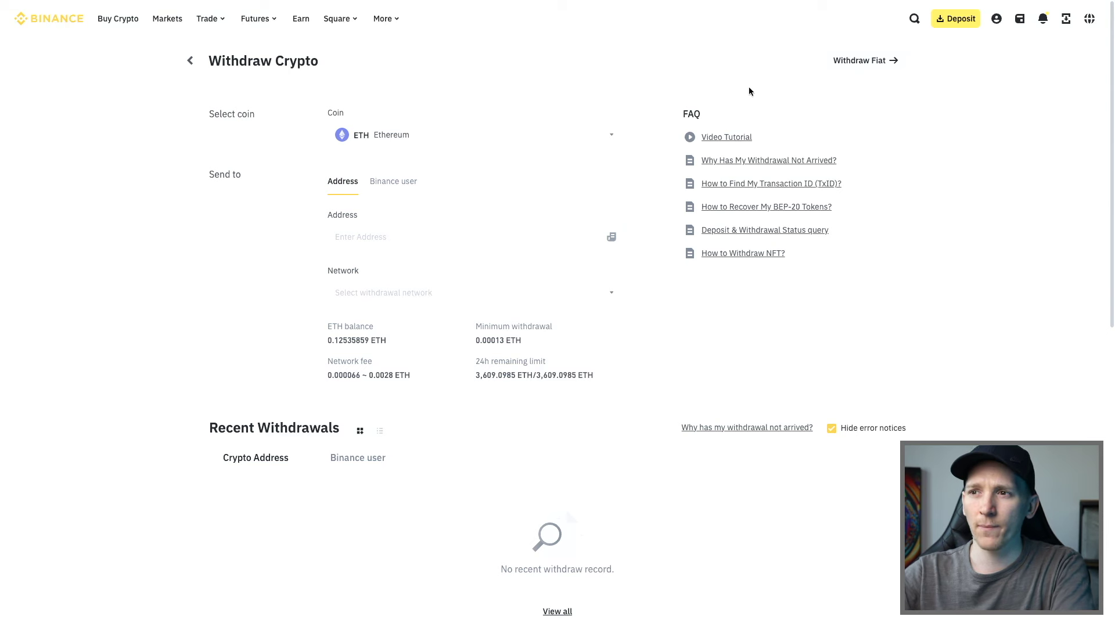
Paste the wallet address into Binance's withdrawal form and choose the OPTIMISM network
left_click(384, 231)
key("ctrl+v")
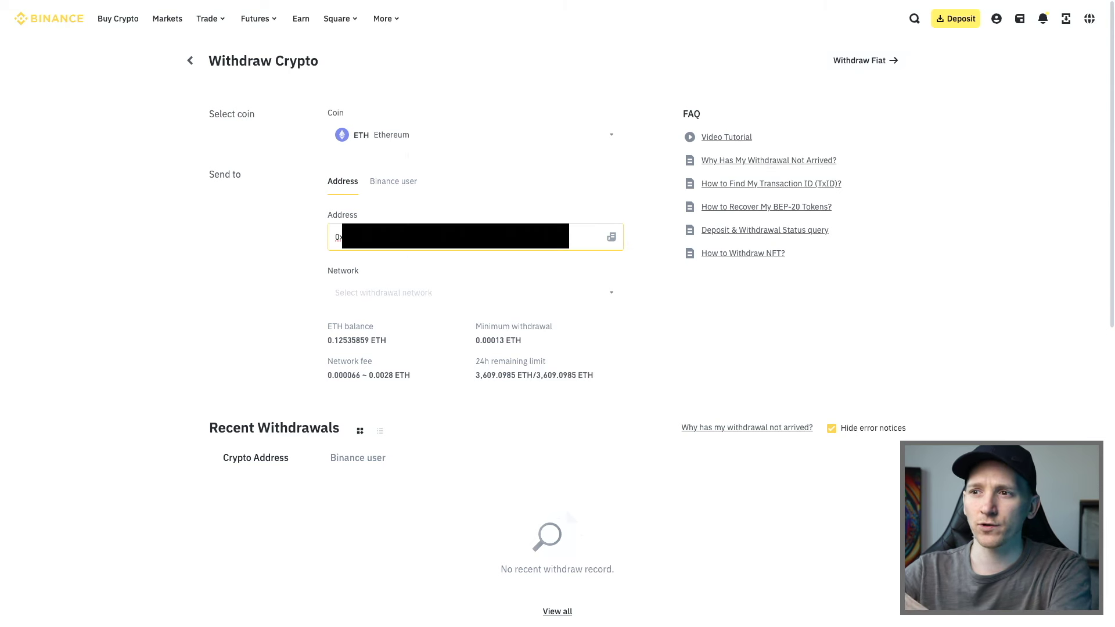
left_click(427, 294)
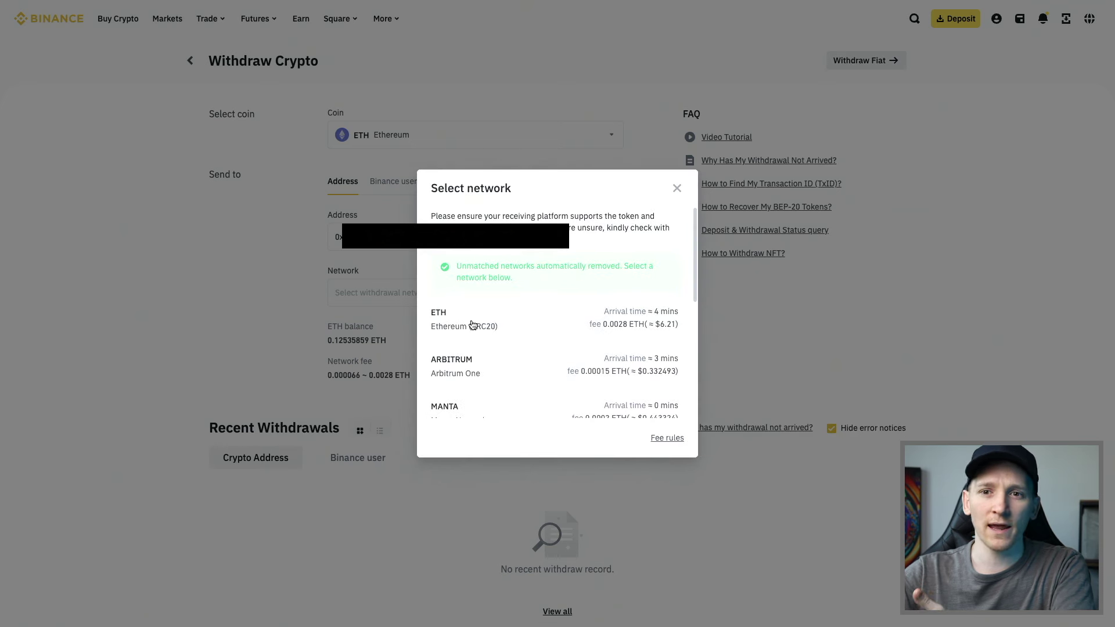
scroll(486, 325, "down", 3)
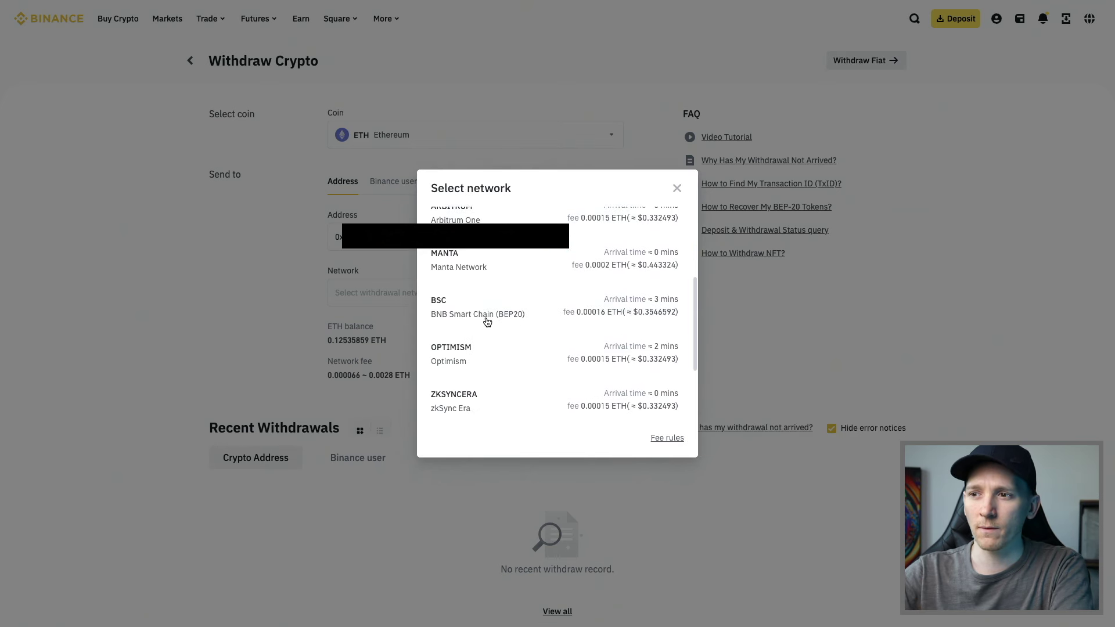
left_click(508, 347)
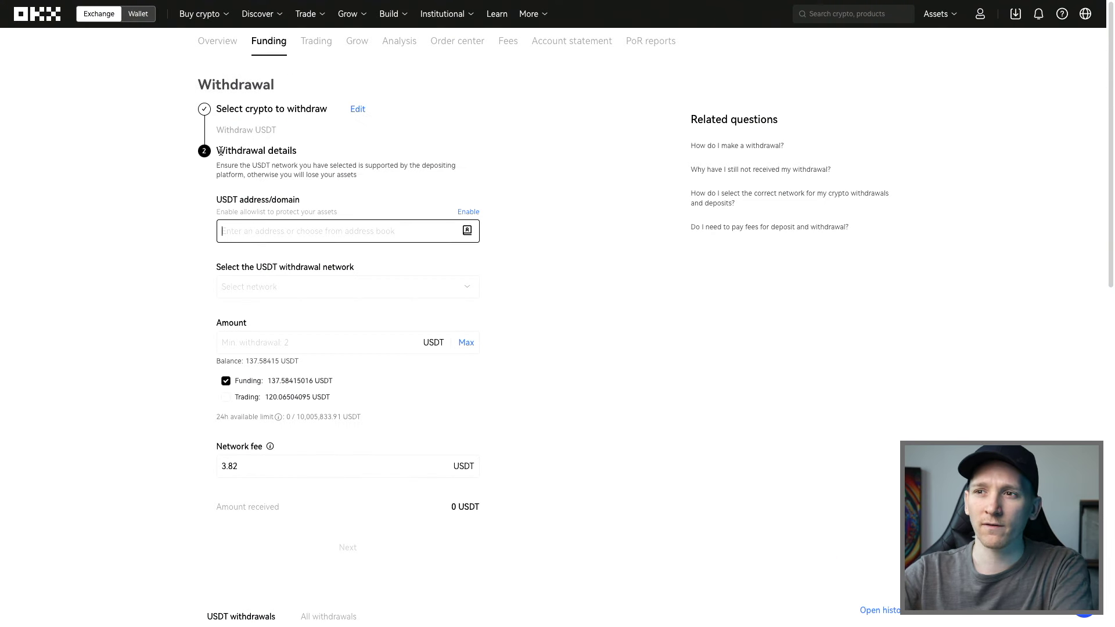
Paste the wallet address into OKX's USDT address field and pick the USDT-Optimism network
left_click(289, 192)
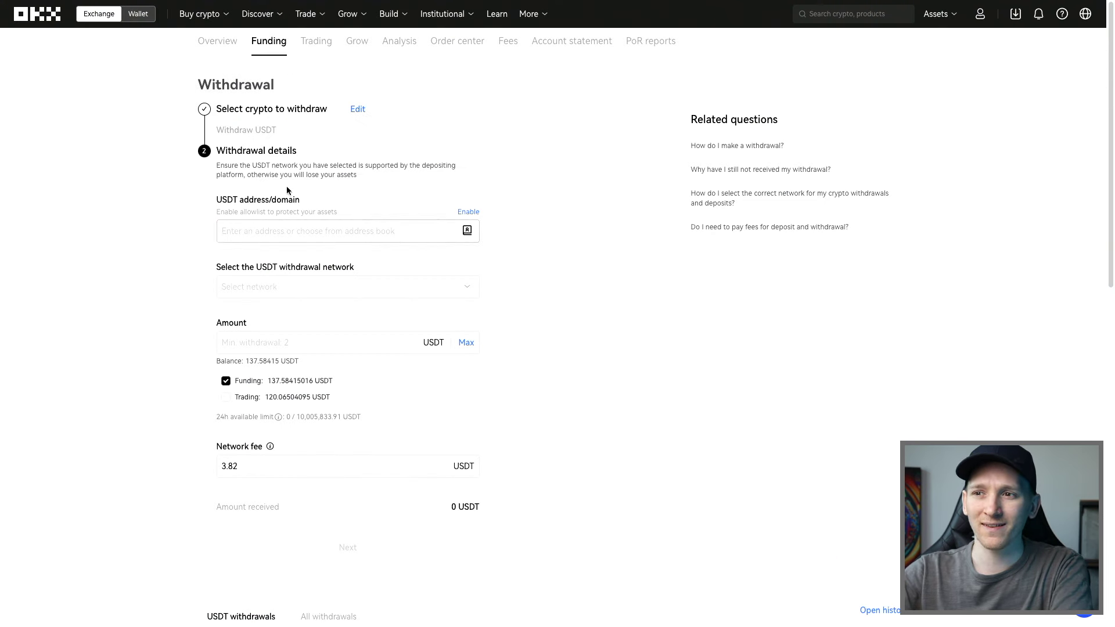
left_click(237, 228)
key("ctrl+v")
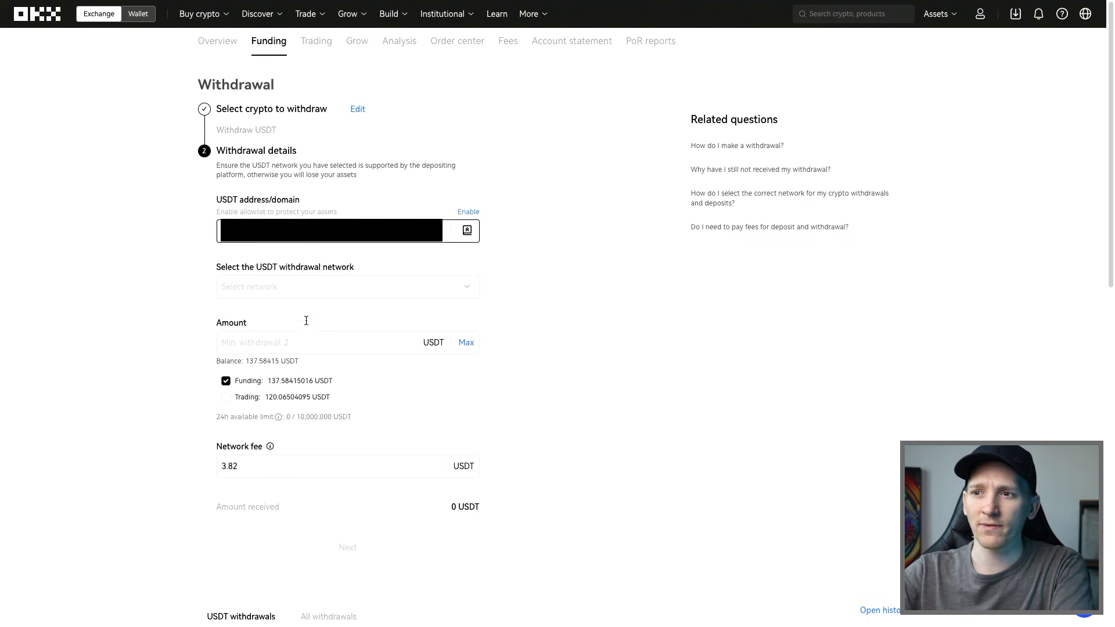
left_click(324, 294)
scroll(290, 343, "down", 3)
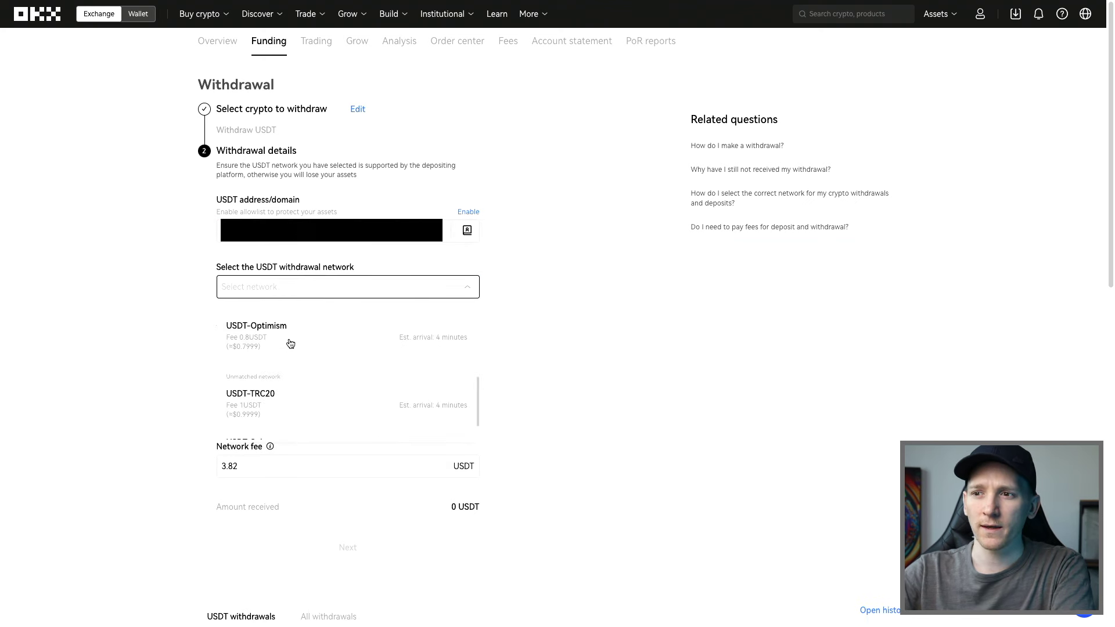
left_click(268, 338)
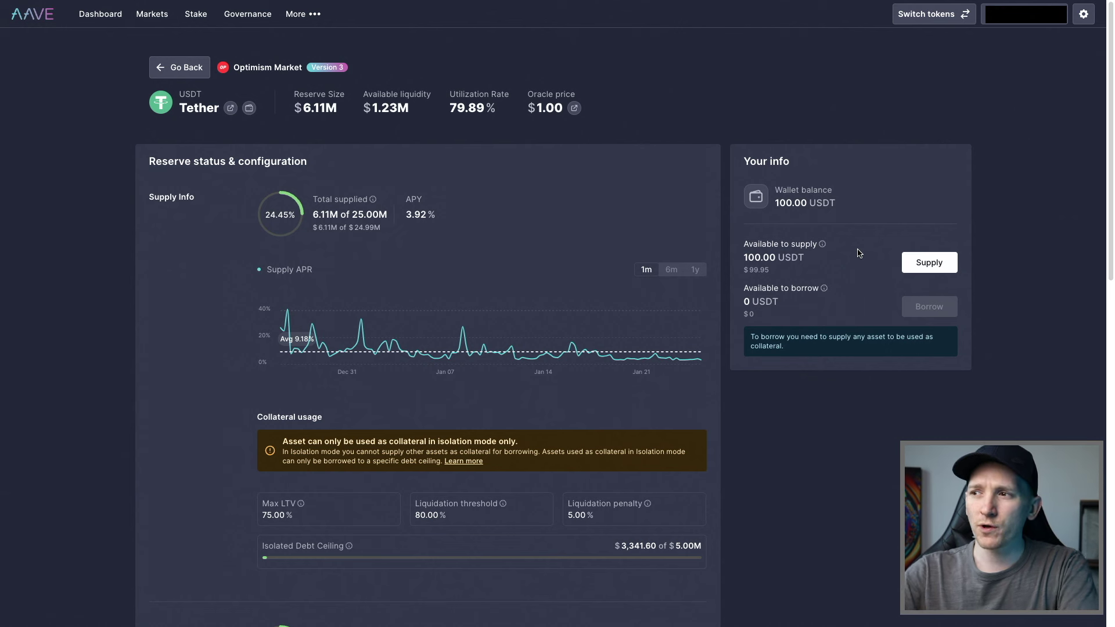
Open the MetaMask wallet and begin importing a token
key("alt+shift+m")
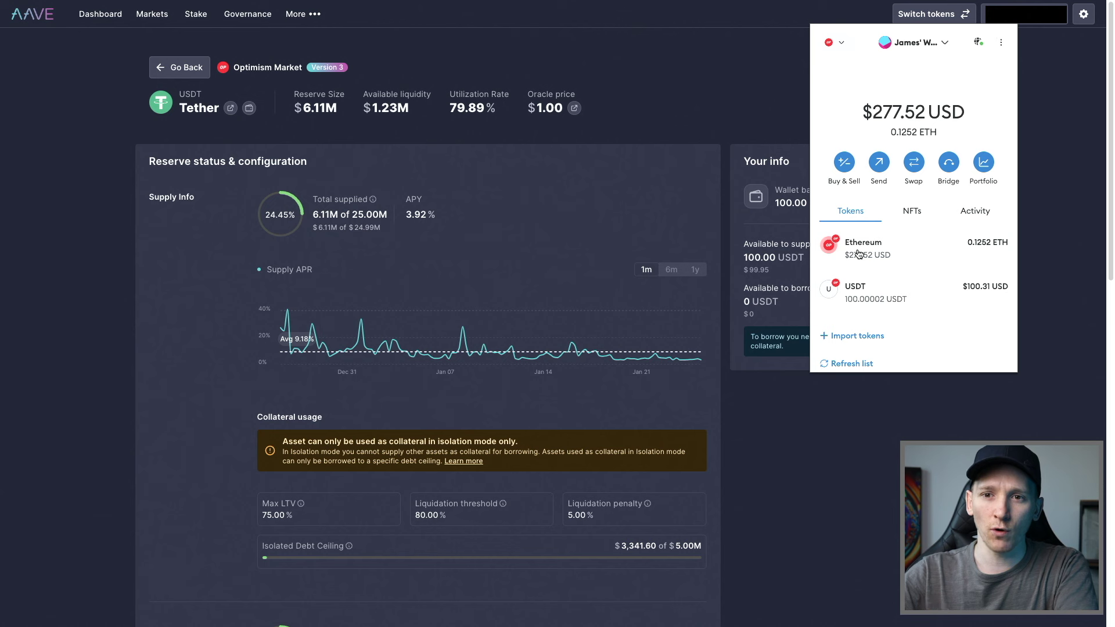
left_click(856, 340)
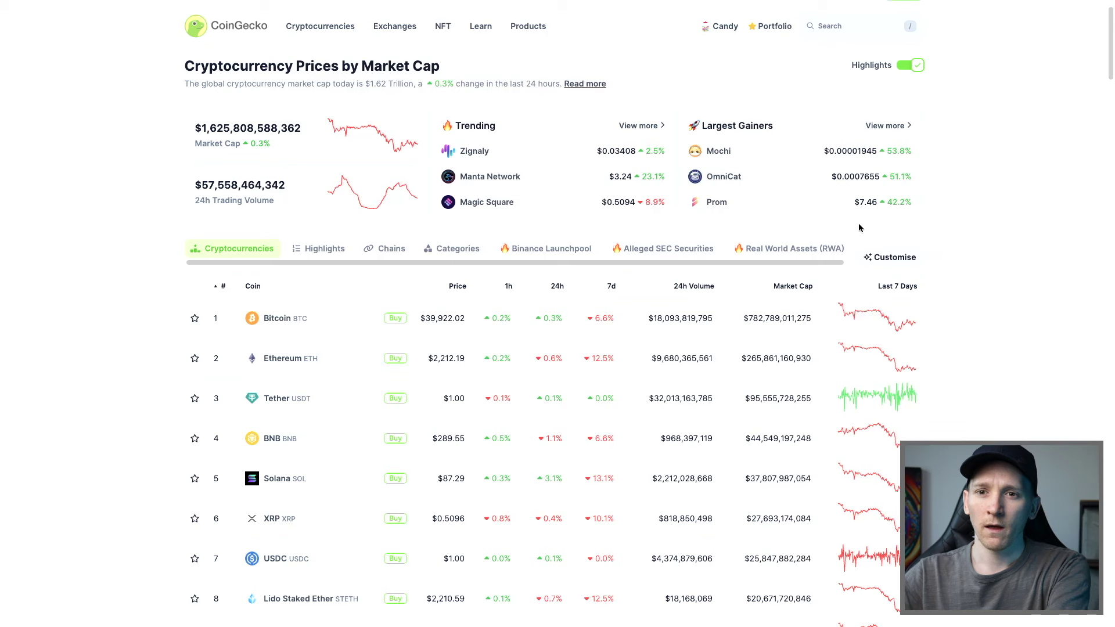
Open CoinGecko's Tether page and list its contract addresses down to Optimism, then return to Aave
left_click(277, 400)
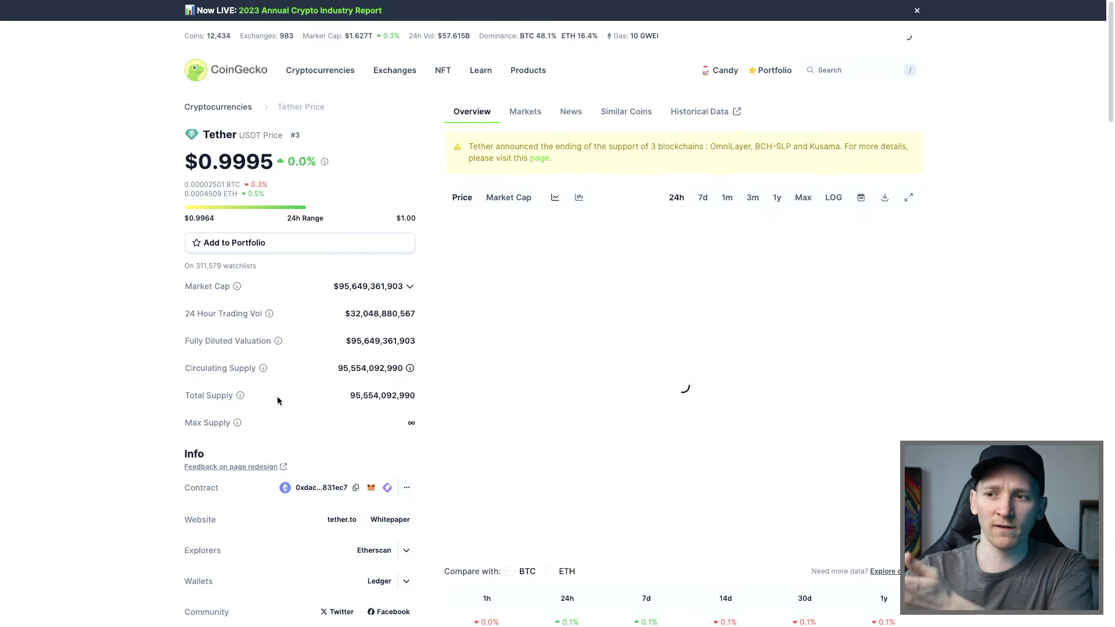
scroll(174, 378, "down", 2)
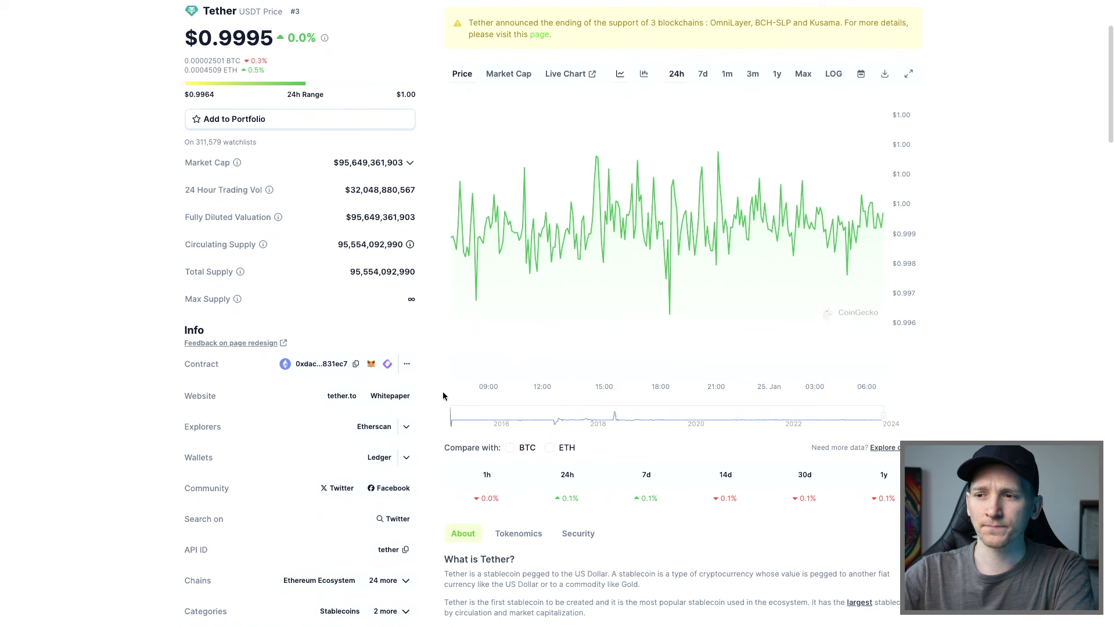
left_click(407, 364)
scroll(302, 474, "down", 6)
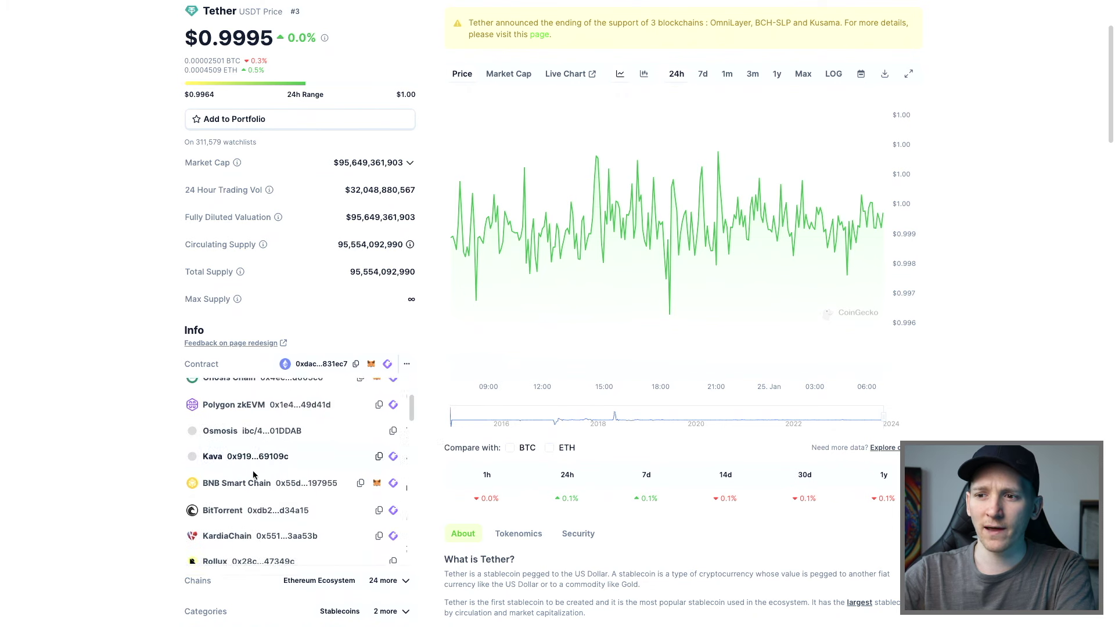
scroll(254, 475, "down", 6)
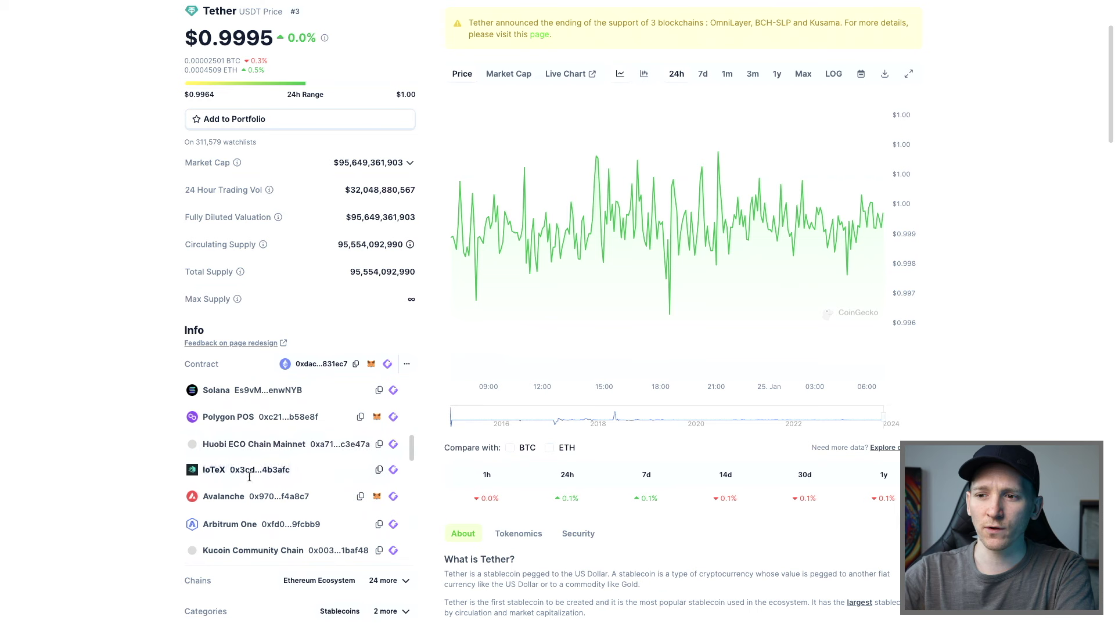
scroll(249, 475, "down", 3)
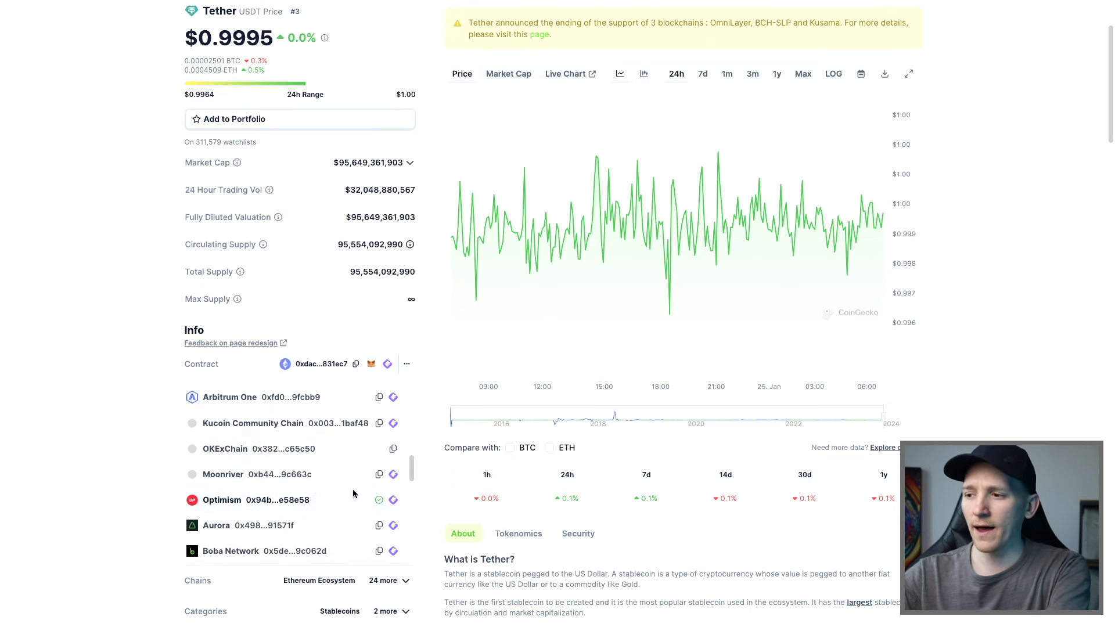
key("ctrl+Tab")
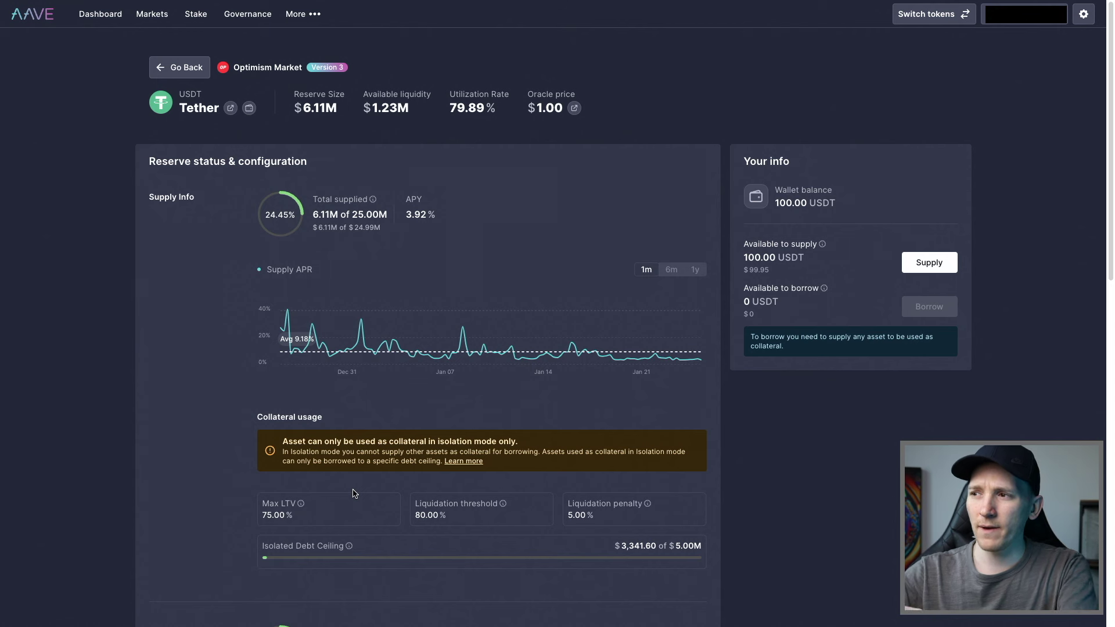
Paste the USDT contract into MetaMask's token import, see it already added with 100.00002 USDT, and close
key("alt+shift+m")
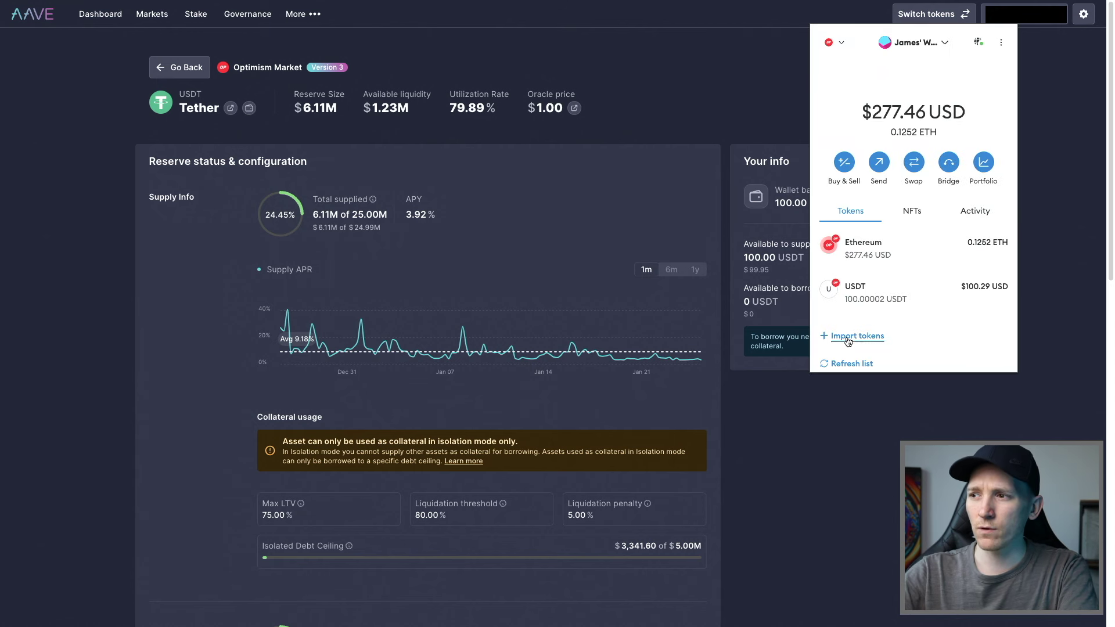
left_click(848, 341)
key("ctrl+v")
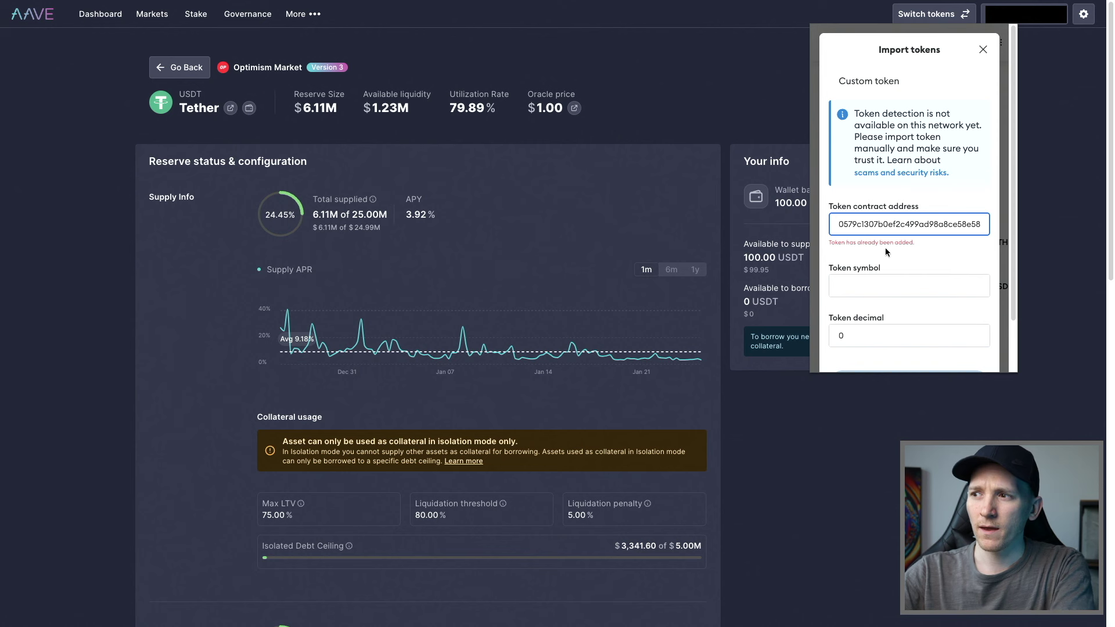
scroll(861, 291, "down", 2)
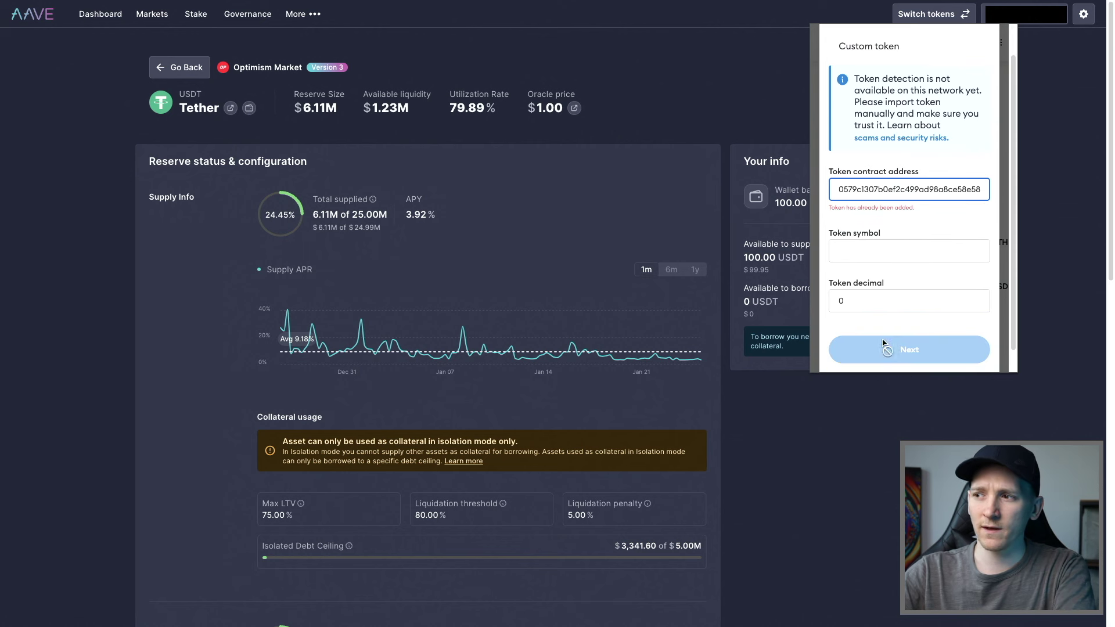
scroll(953, 116, "up", 2)
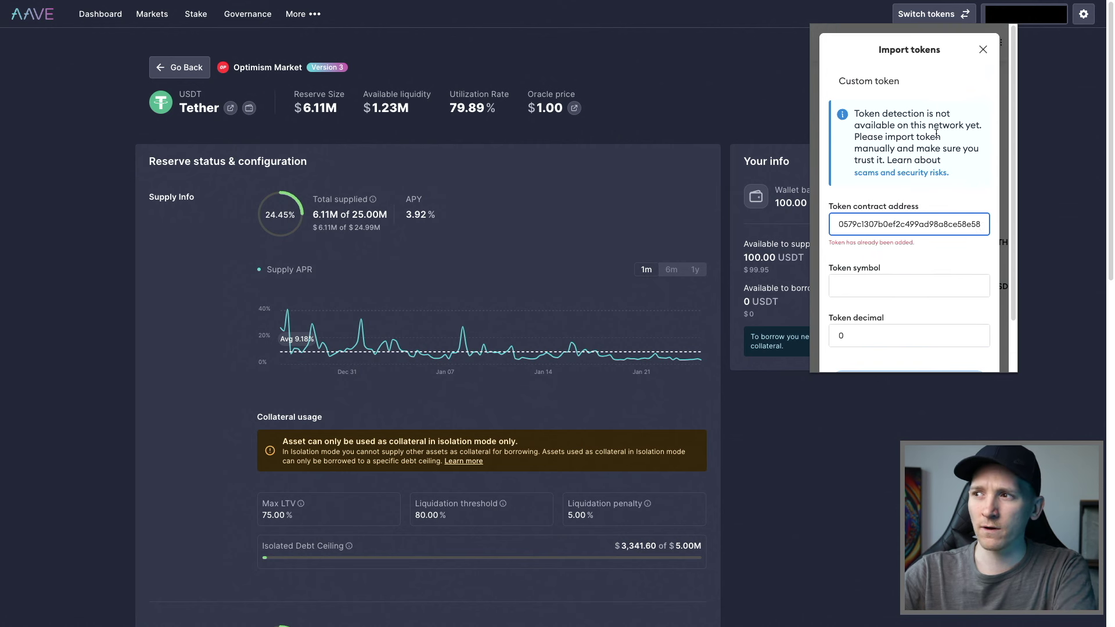
left_click(983, 50)
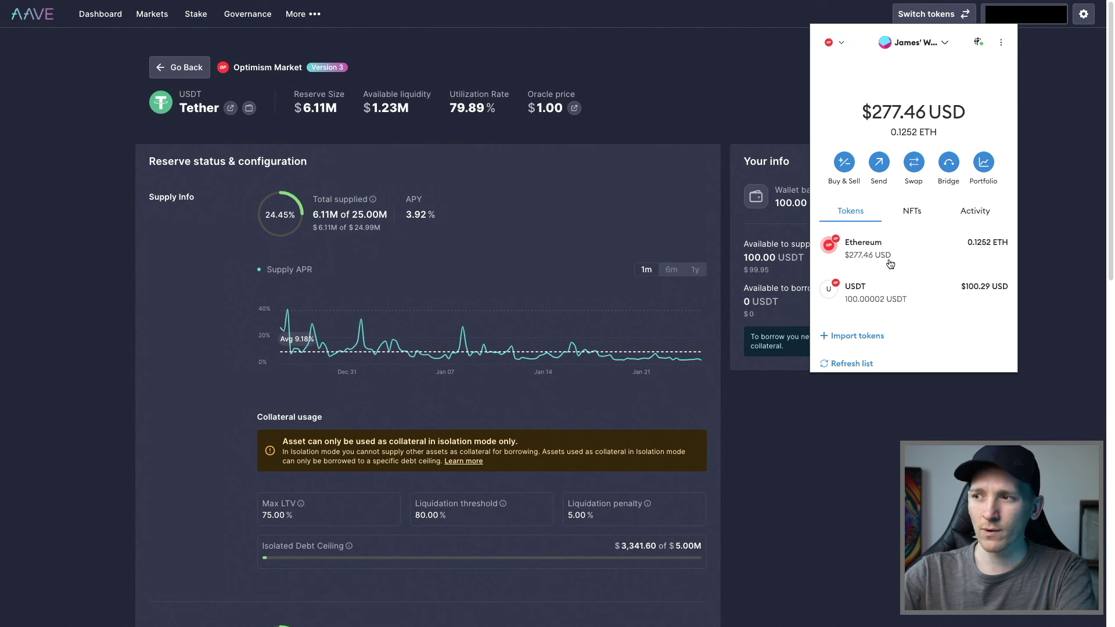
left_click(1042, 267)
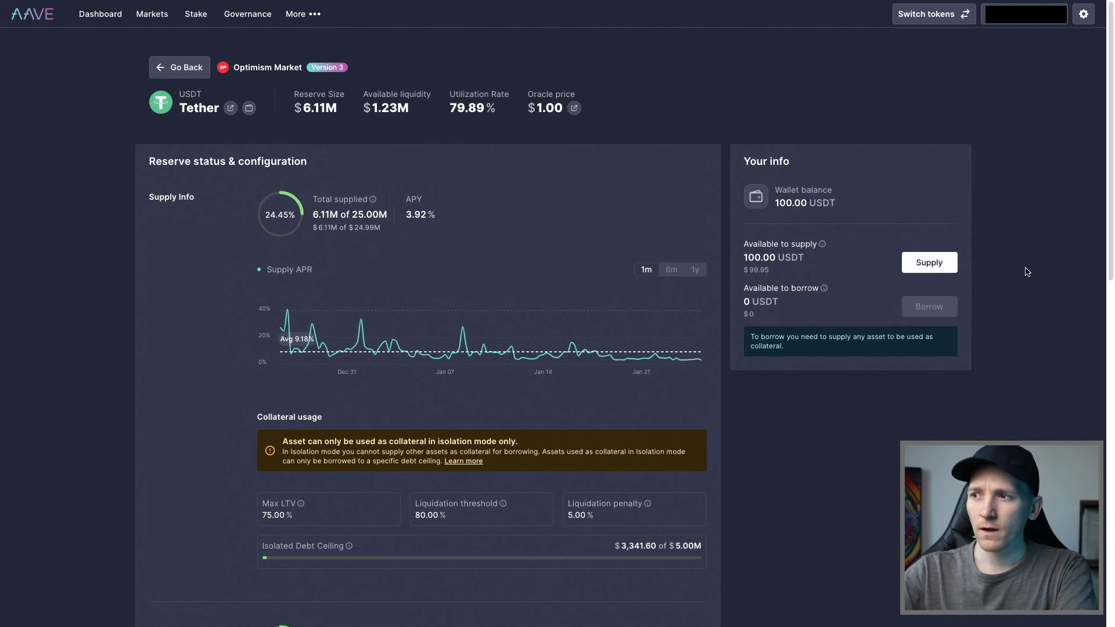
Supply the full 100.000021 USDT balance to Aave and request approval for USDT spending
left_click(929, 265)
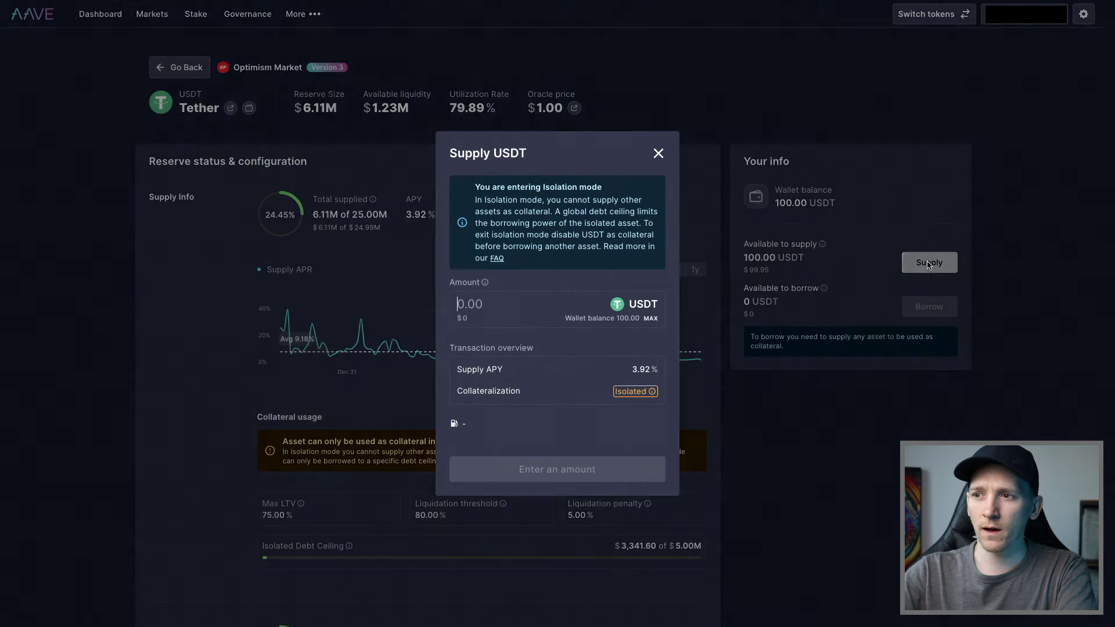
left_click(651, 320)
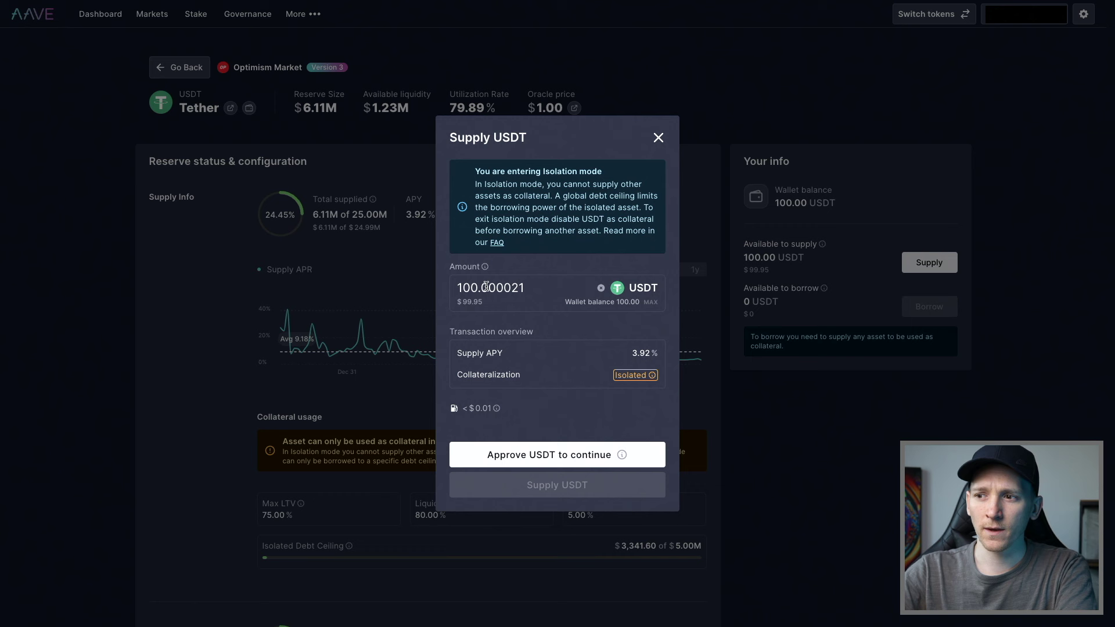
left_click(562, 456)
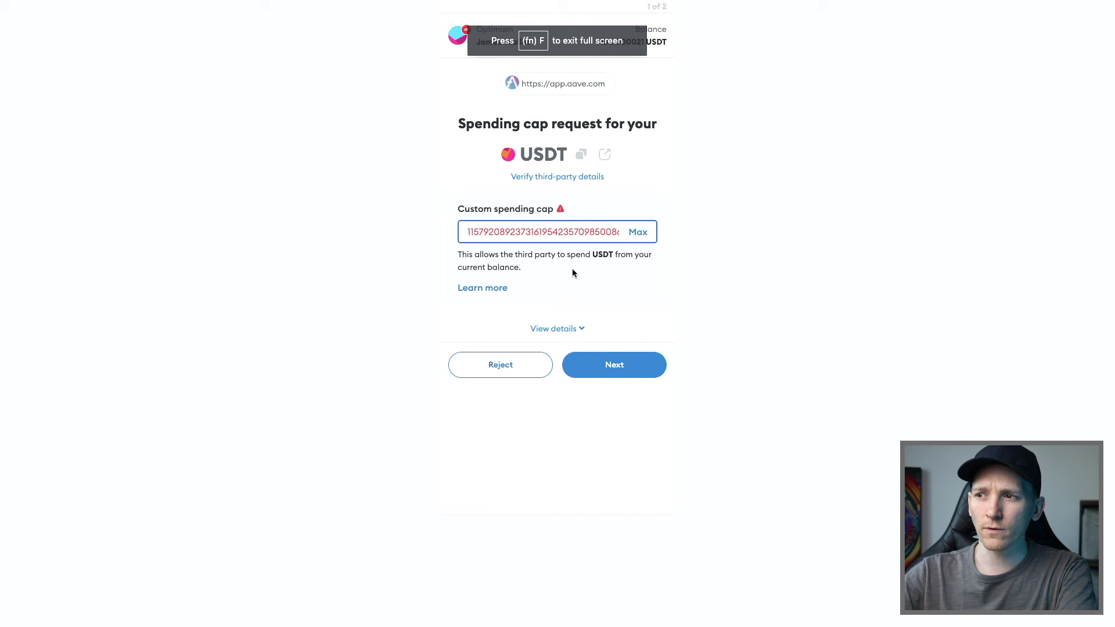
Set MetaMask's USDT spending cap to the maximum 100.000021 and approve it for Aave
left_click(649, 236)
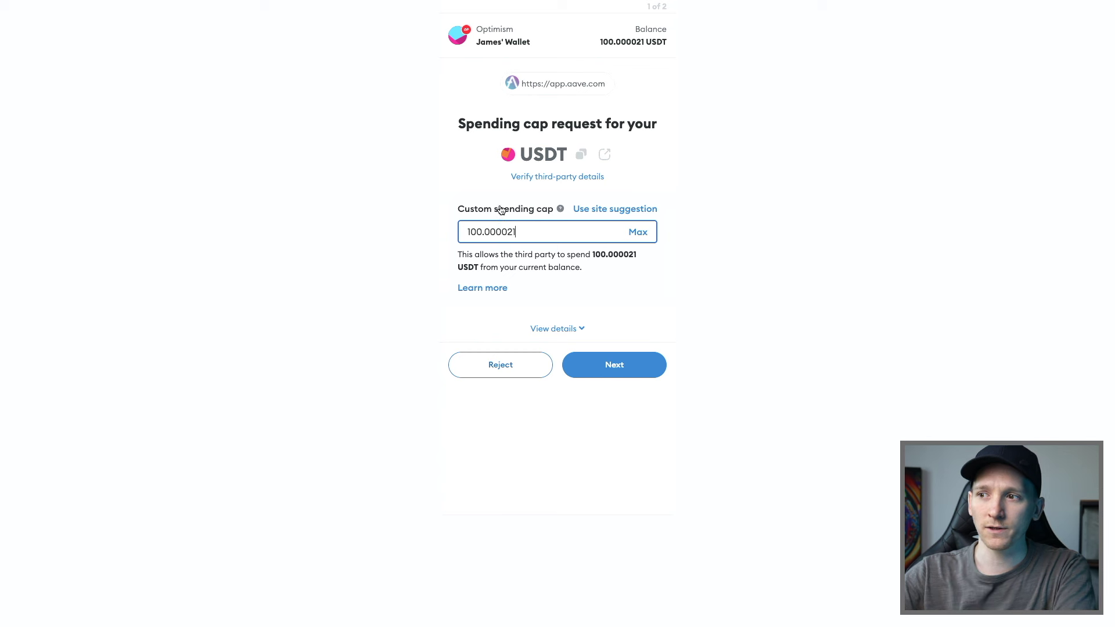
left_click(623, 376)
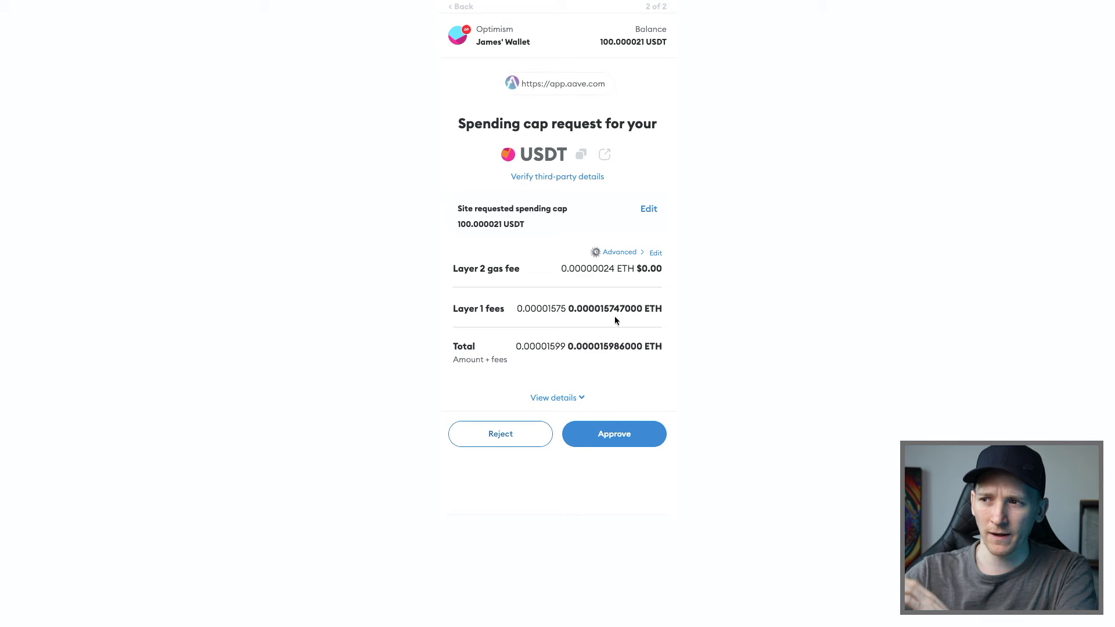
left_click(629, 439)
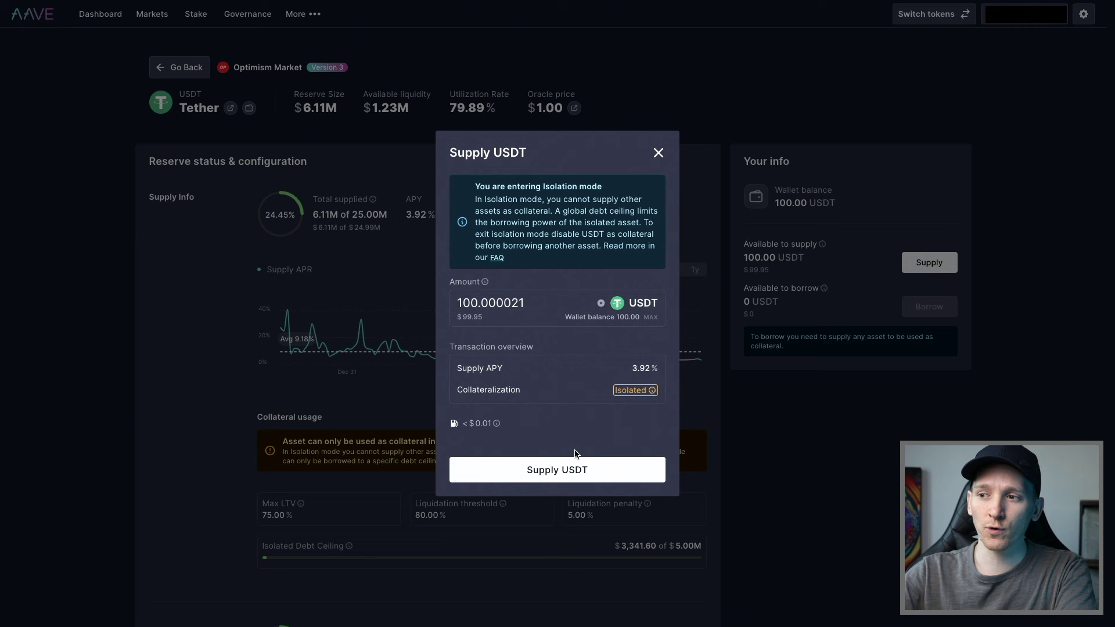
Submit the 100.00 USDT supply and confirm the transaction in MetaMask
left_click(548, 476)
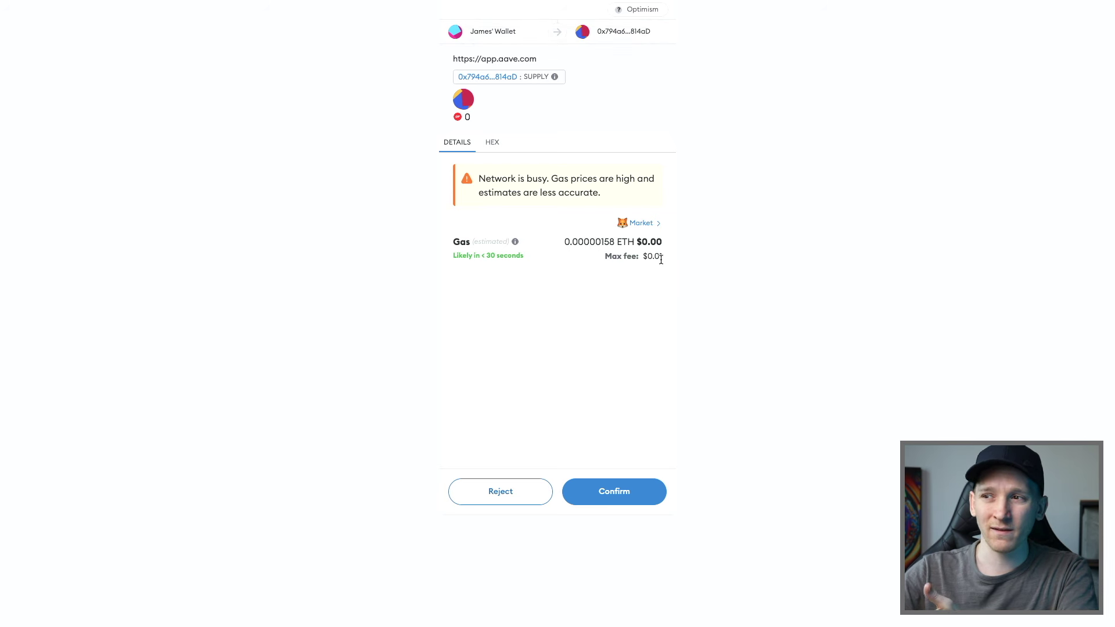
left_click(615, 492)
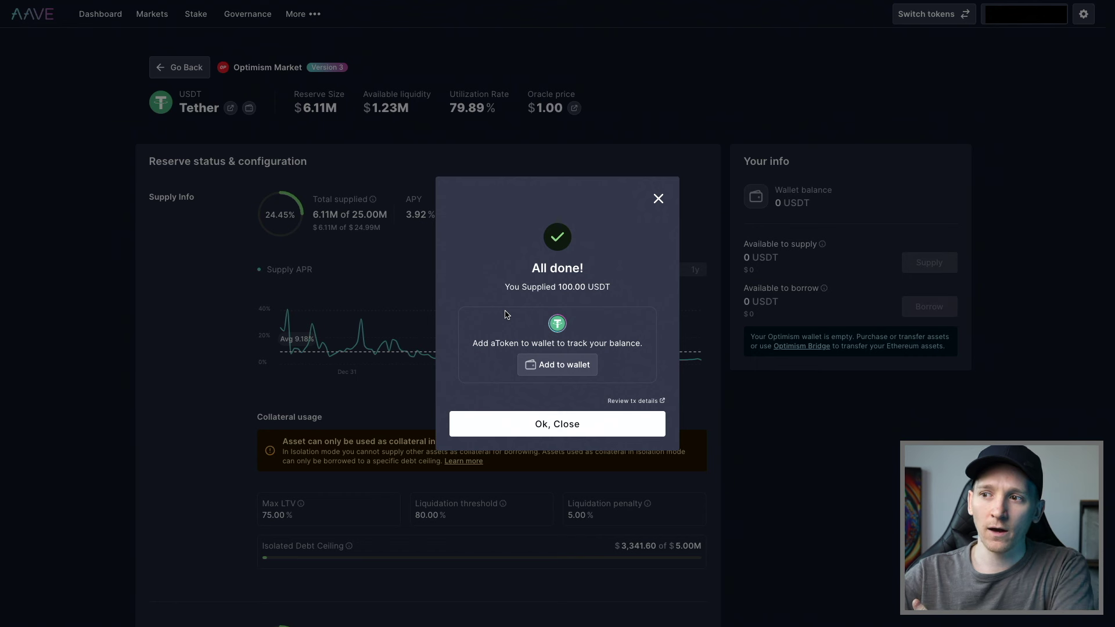
left_click_drag(484, 343, 603, 341)
left_click(596, 340)
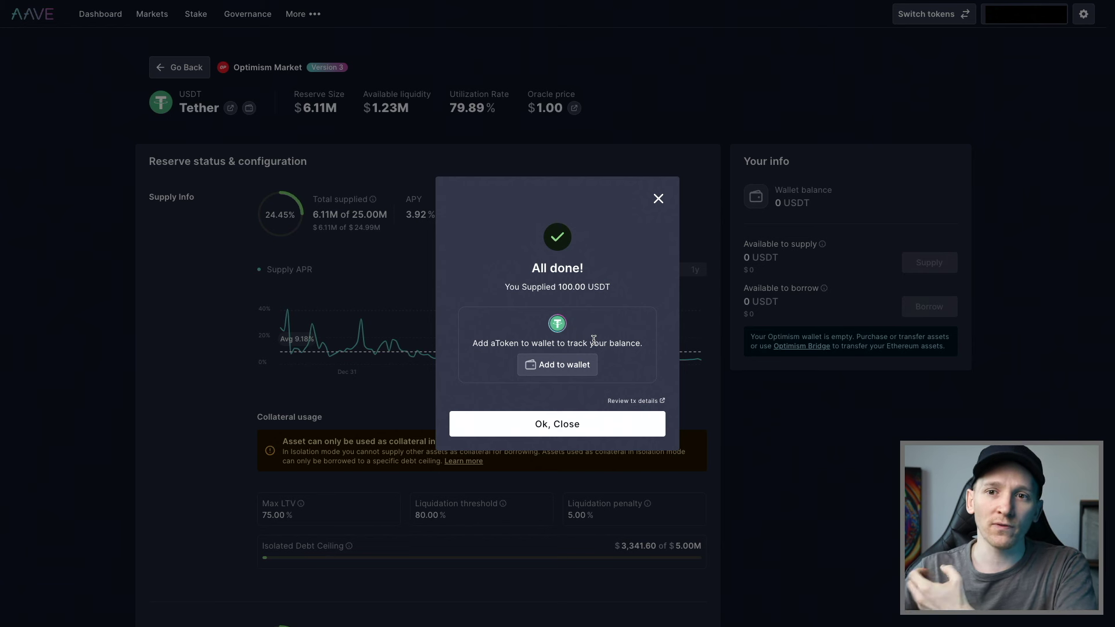
left_click(543, 369)
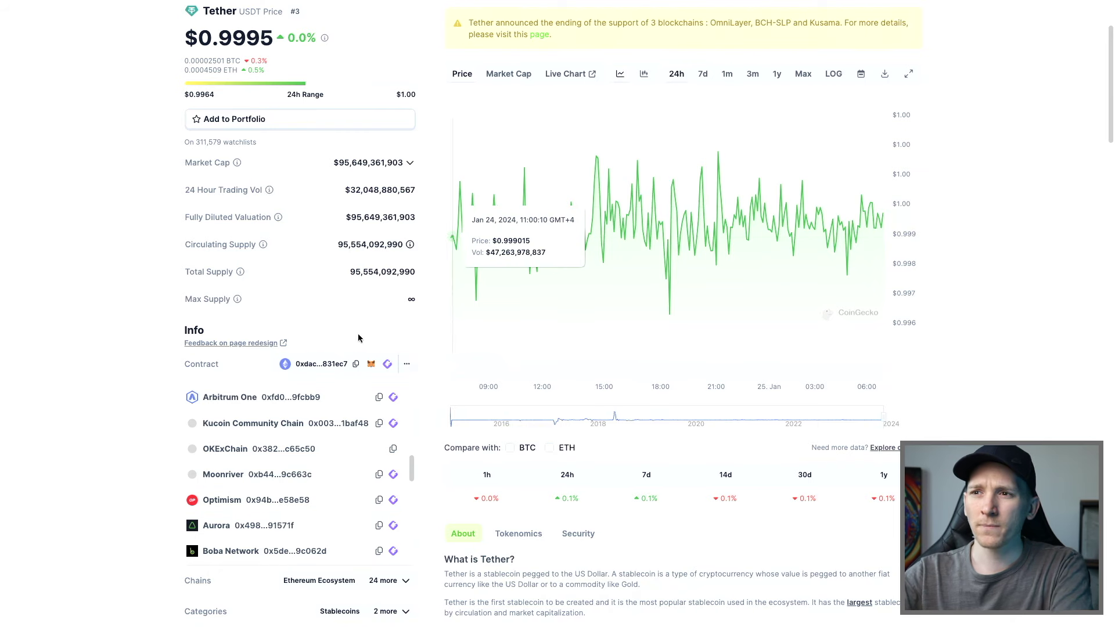
scroll(82, 266, "up", 3)
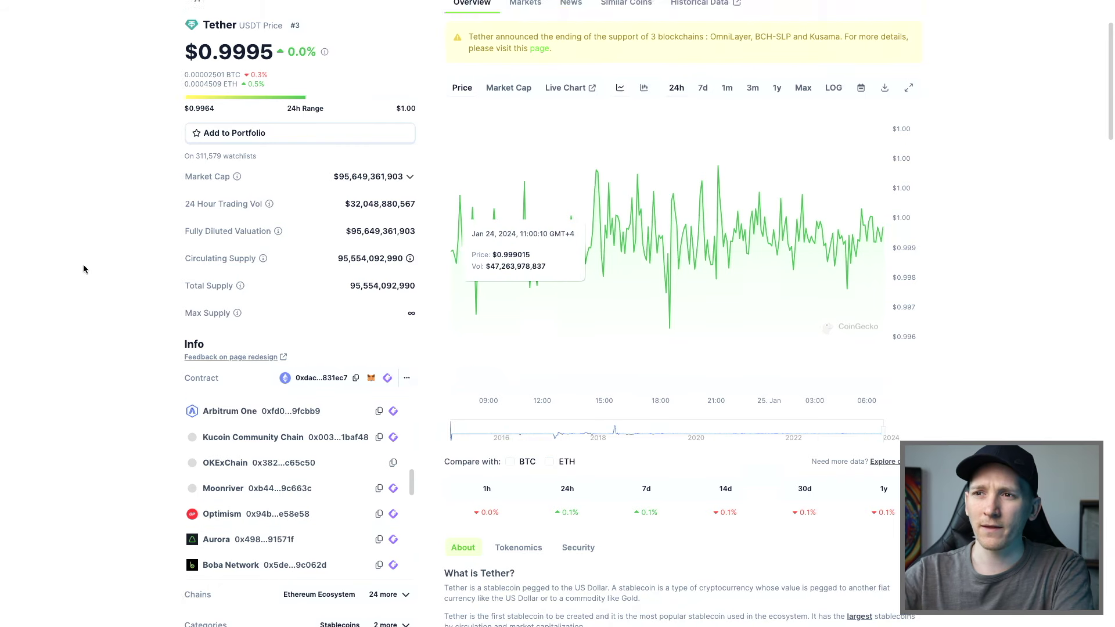
Search CoinGecko for 'ausdt', open Aave v3 USDT, and list its contract addresses by chain
left_click(230, 109)
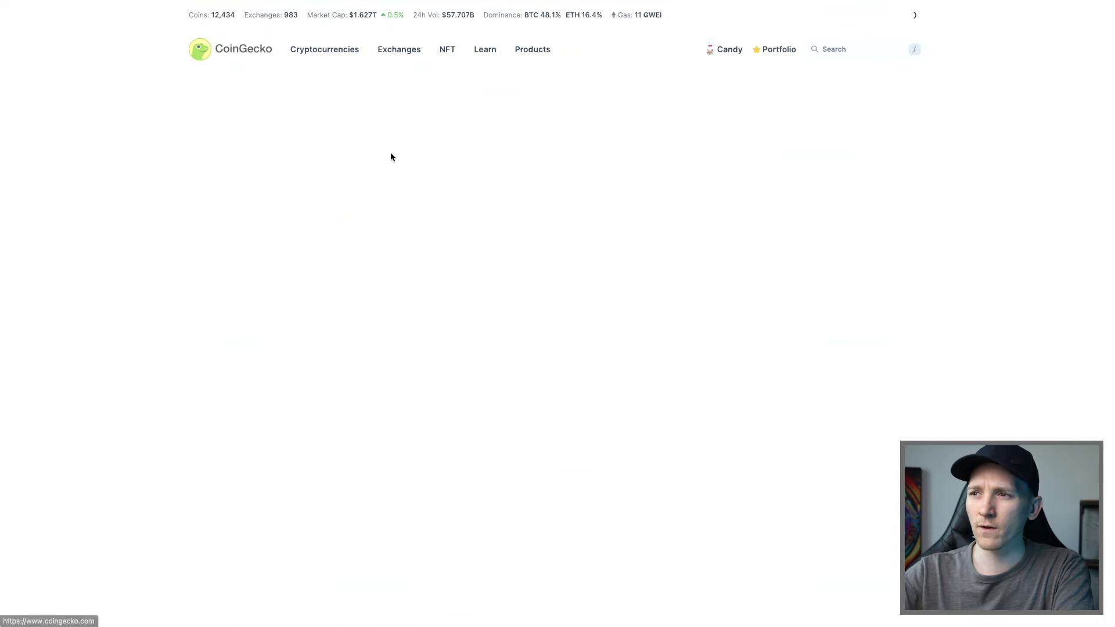
type("/")
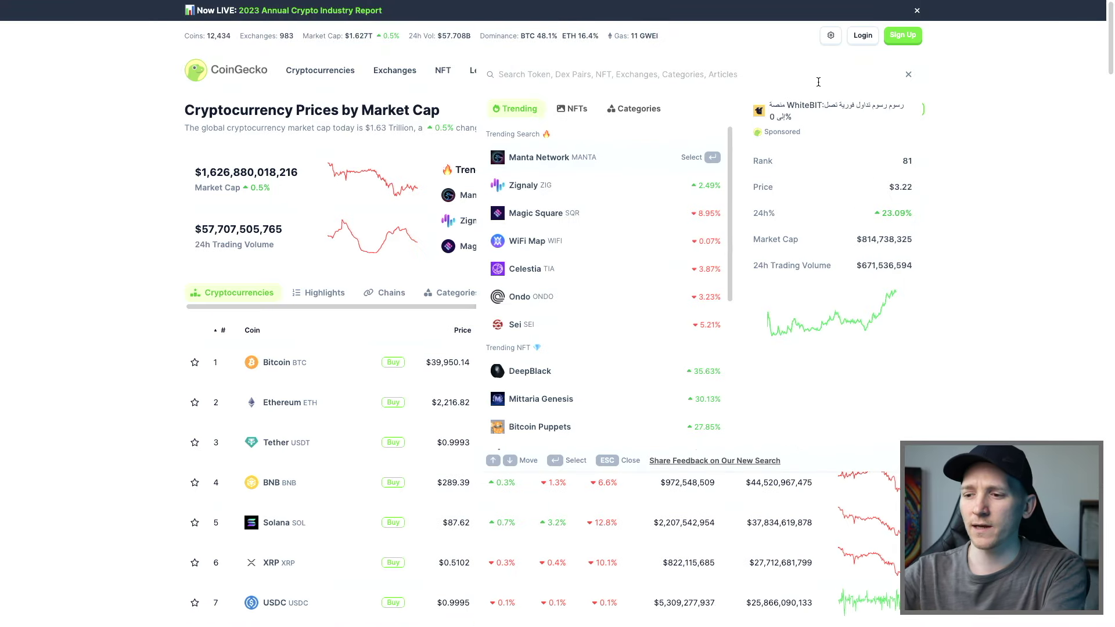
type("ausdt")
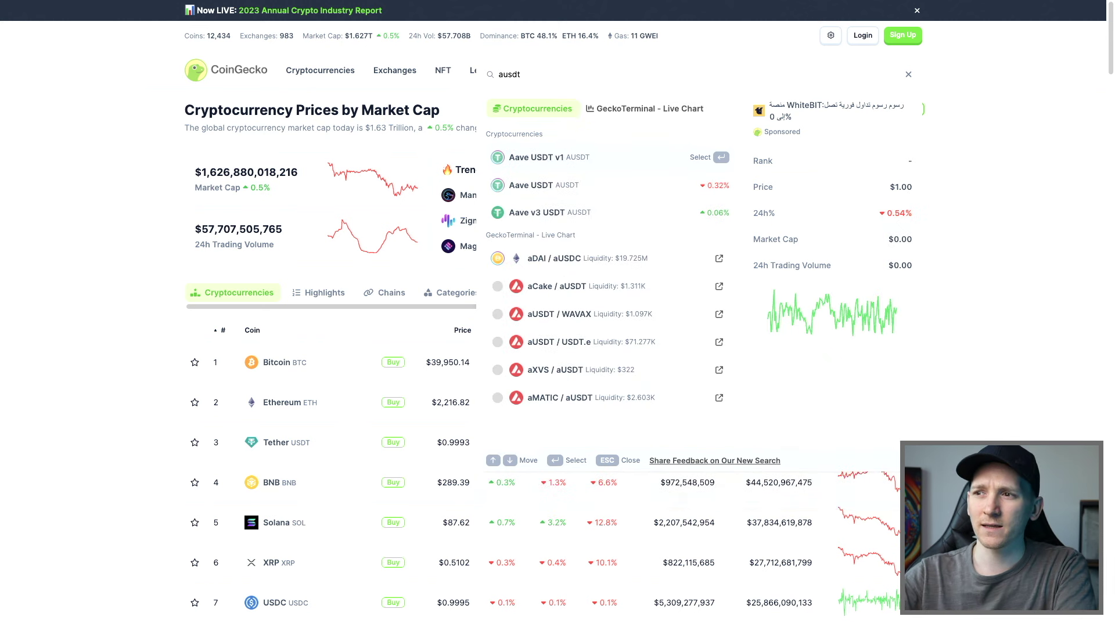
left_click(555, 214)
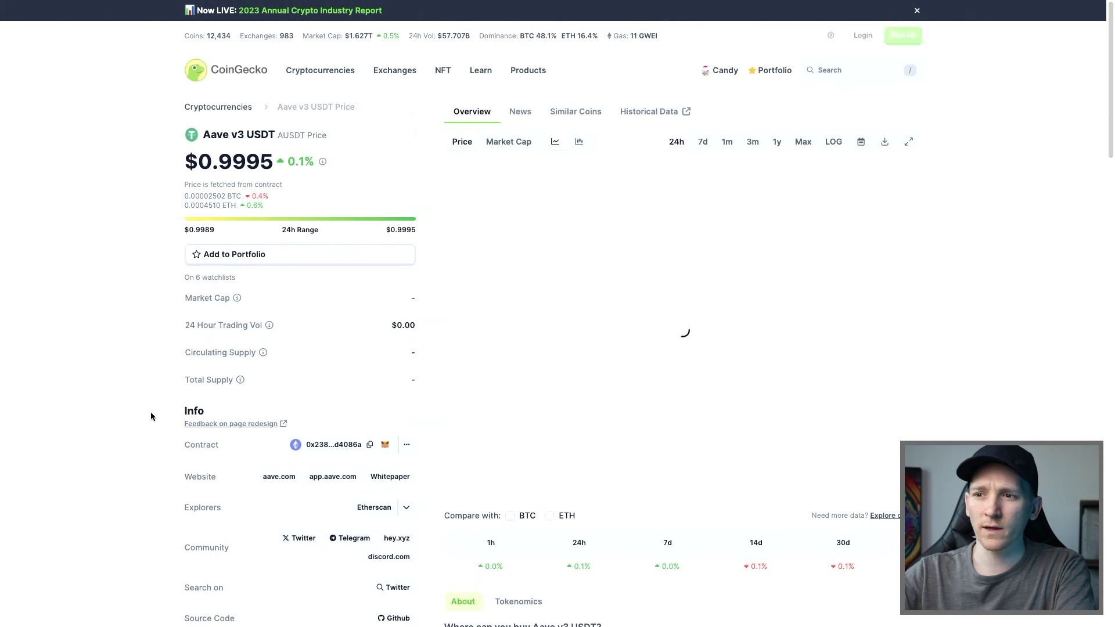
scroll(149, 402, "down", 2)
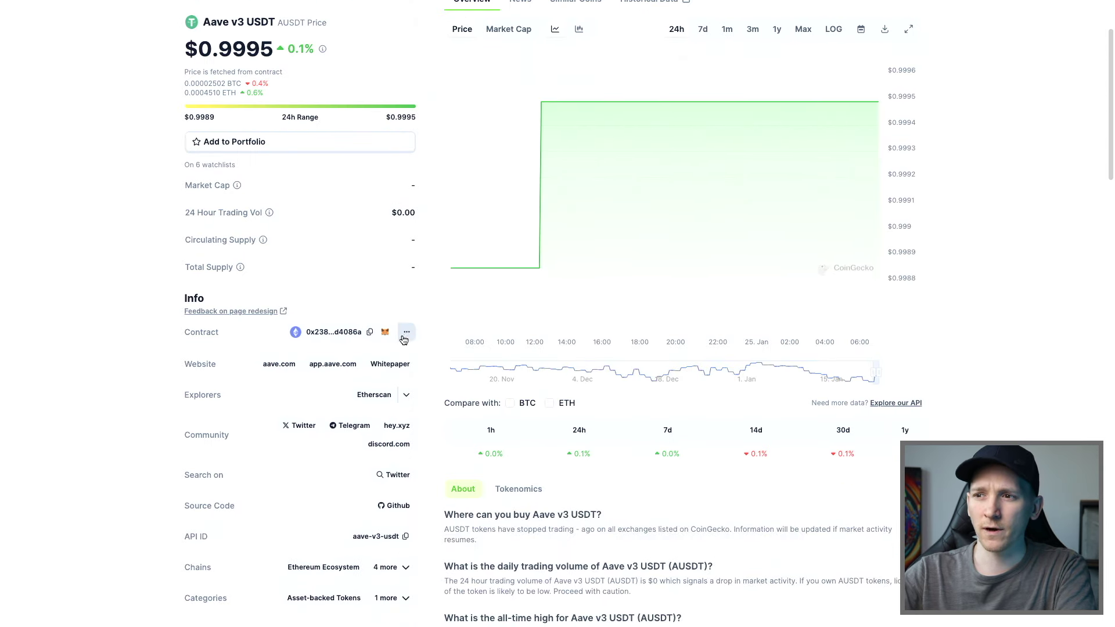
left_click(410, 333)
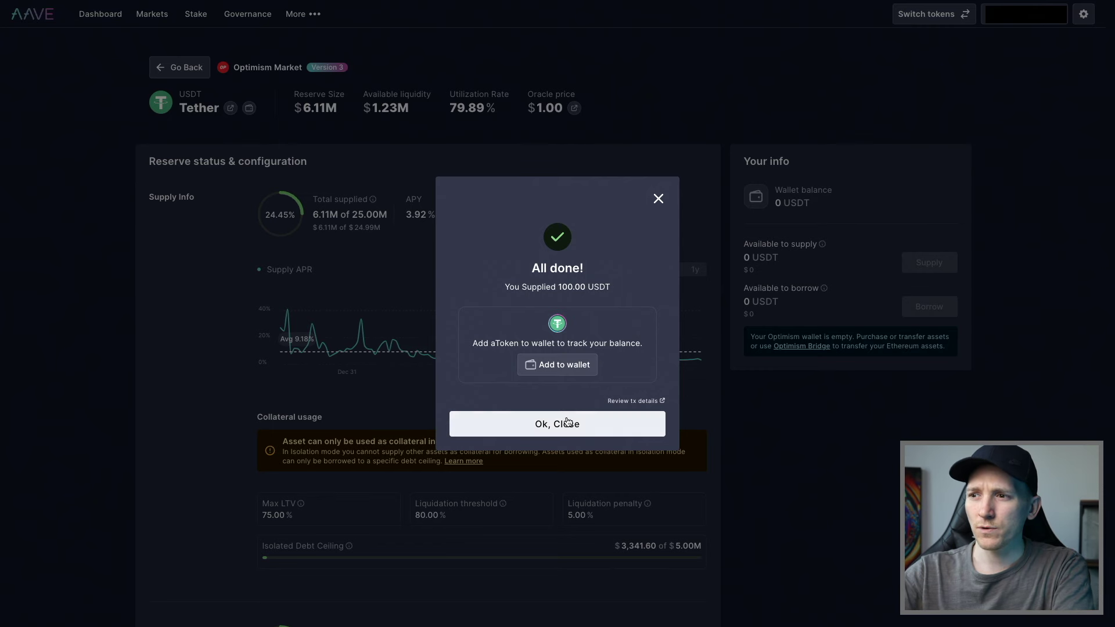
Import the aOptUSDT token into MetaMask, review 100.00003 aOptUSDT and 0.1251 ETH, then close the wallet
left_click(550, 432)
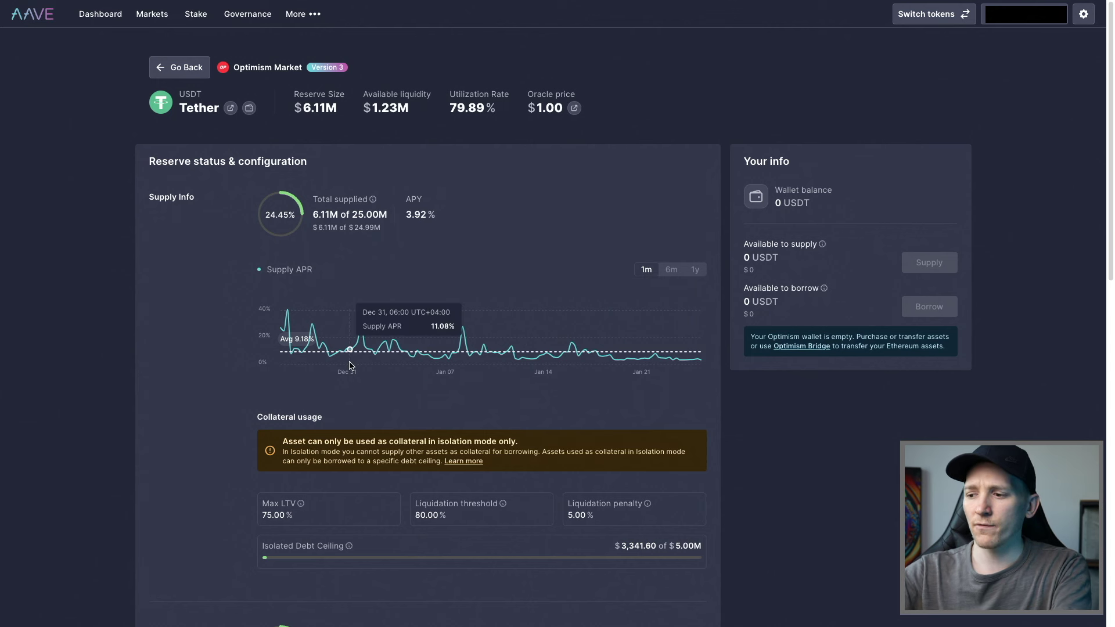
key("alt+shift+m")
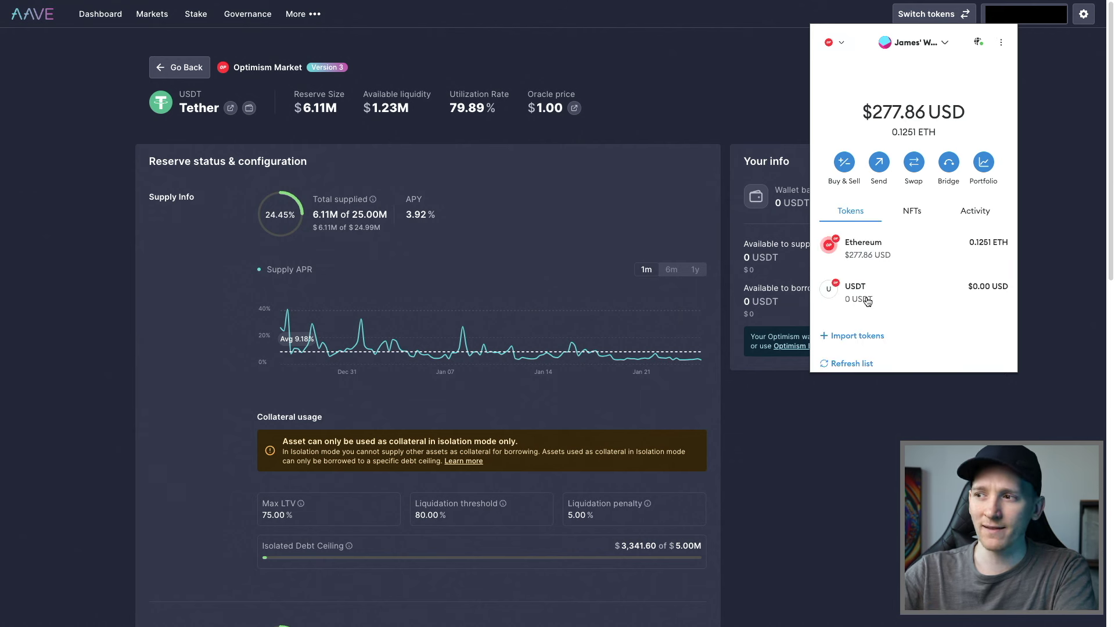
left_click(858, 336)
key("ctrl+v")
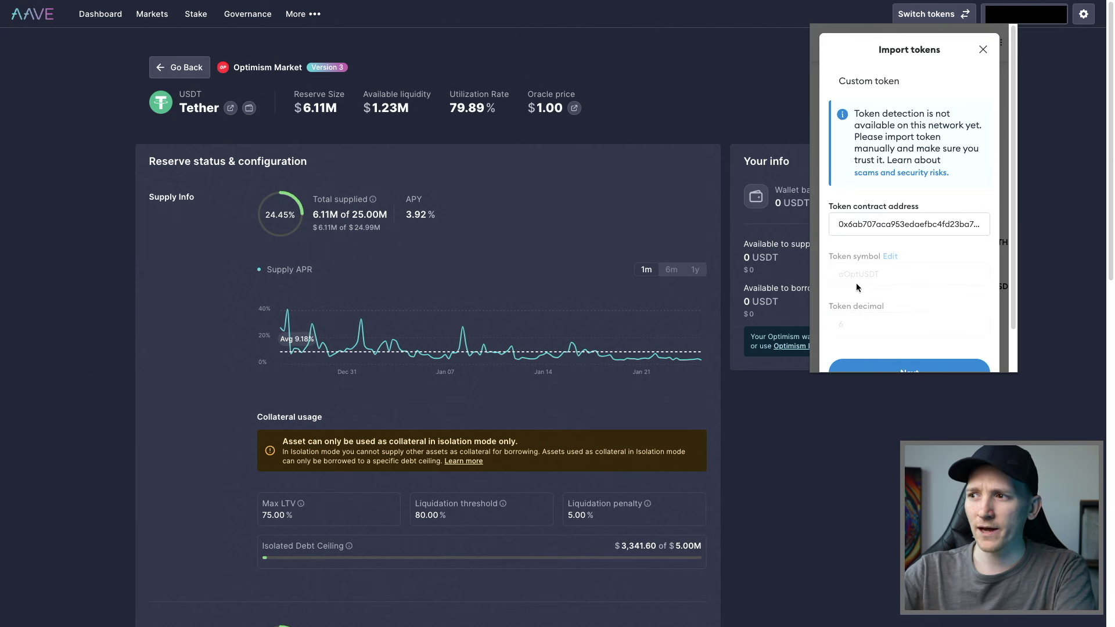
scroll(856, 283, "down", 1)
left_click(910, 356)
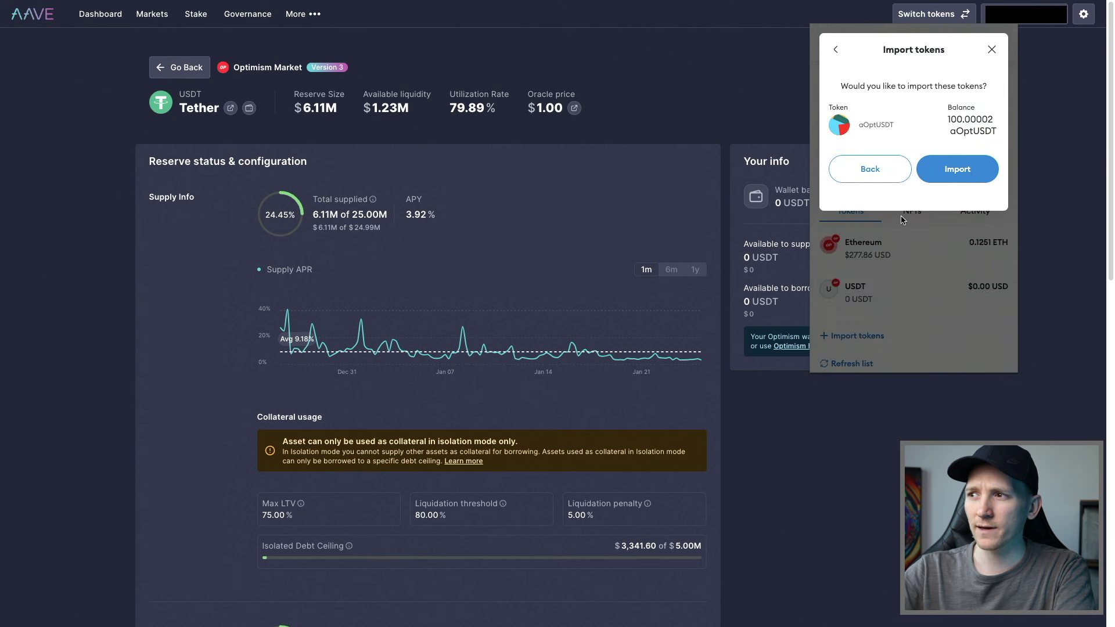
left_click(958, 176)
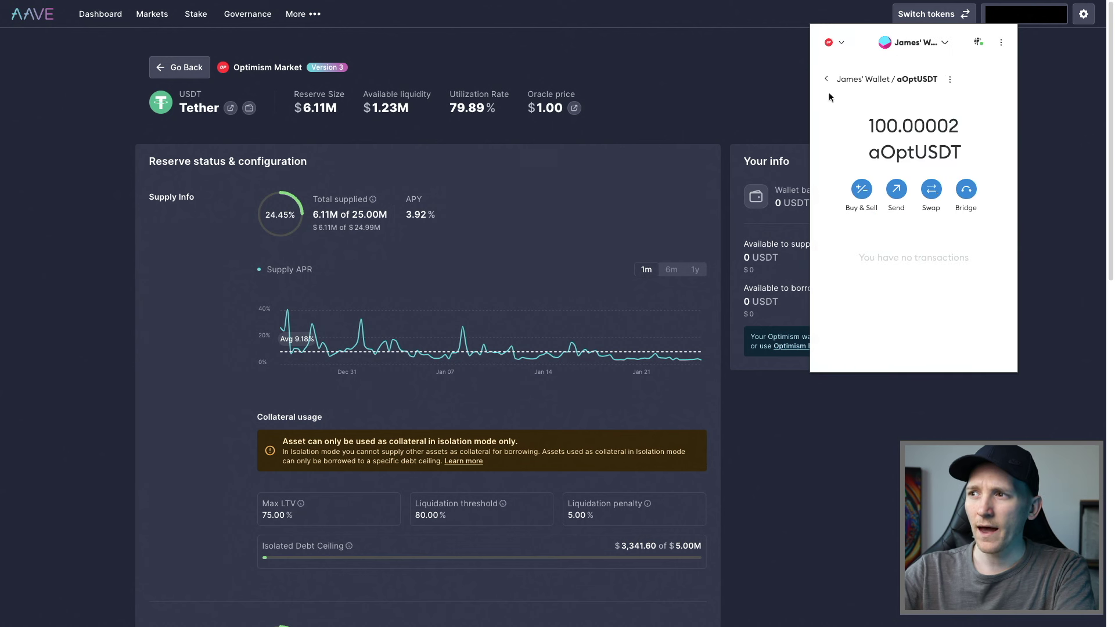
left_click(864, 84)
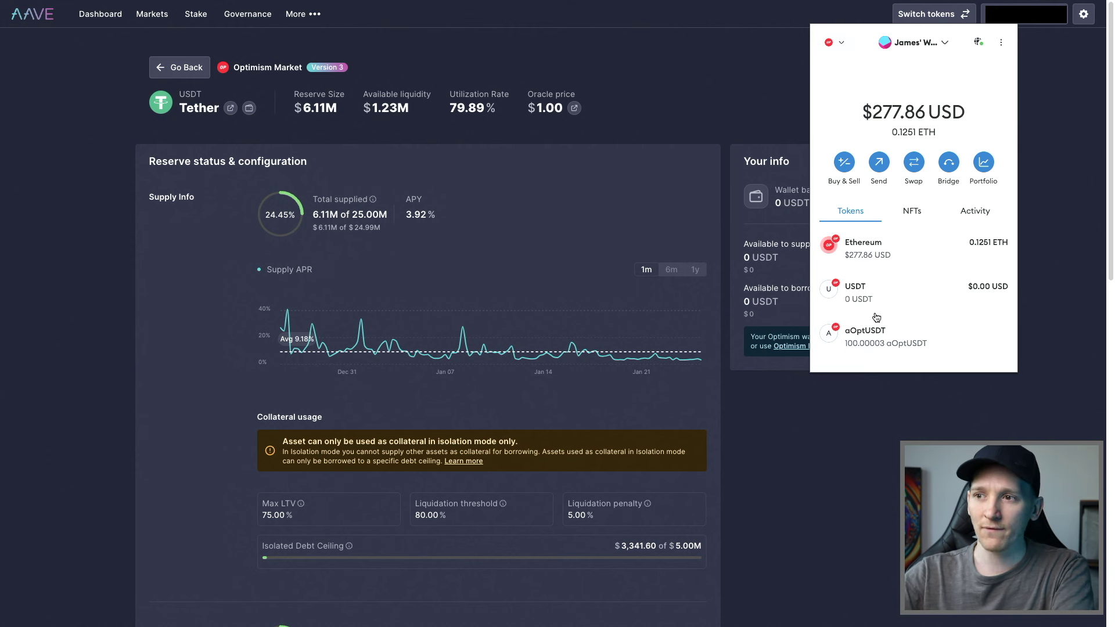
left_click(894, 478)
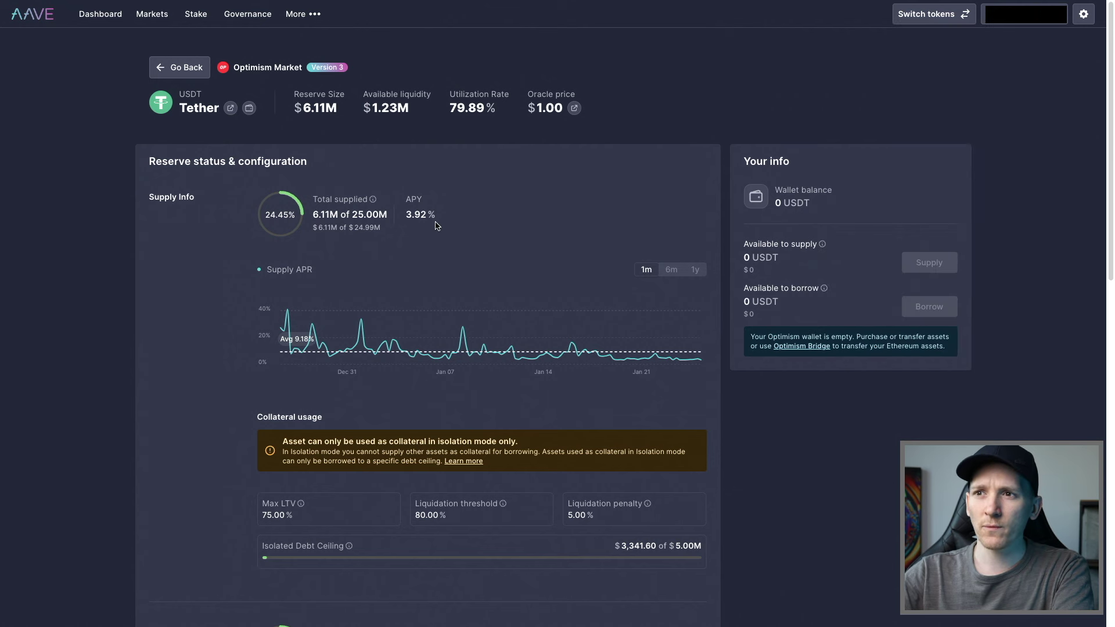
Open the Aave dashboard and highlight the $99.95 net worth, 3.92% APY and 100.00 USDT supplied
left_click(99, 14)
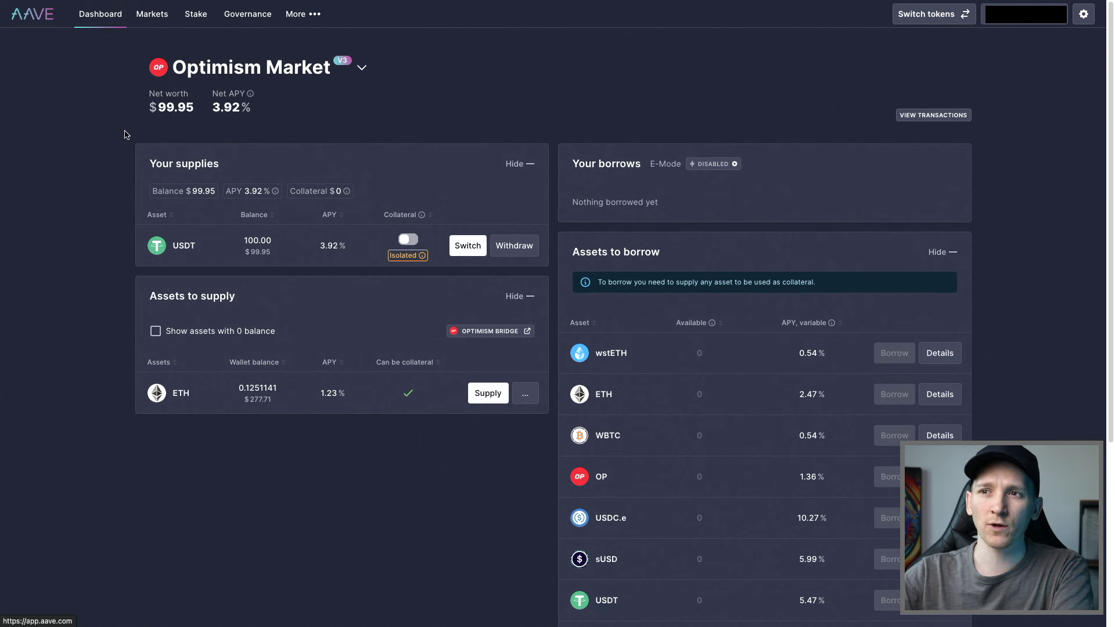
left_click_drag(150, 93, 269, 113)
left_click(231, 95)
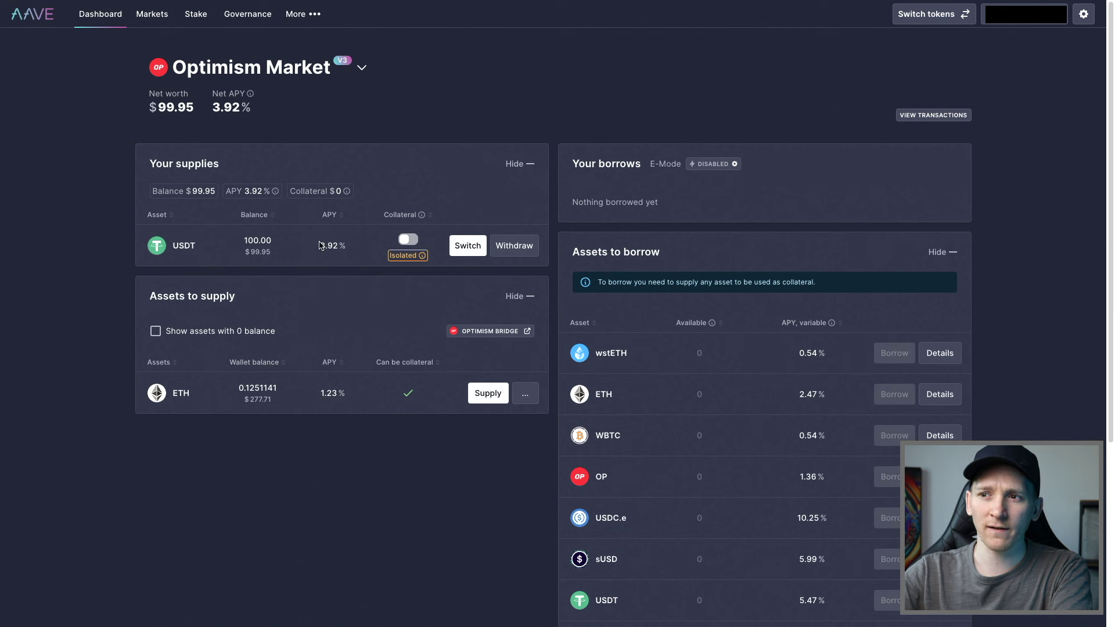
left_click_drag(176, 195, 332, 195)
left_click(332, 195)
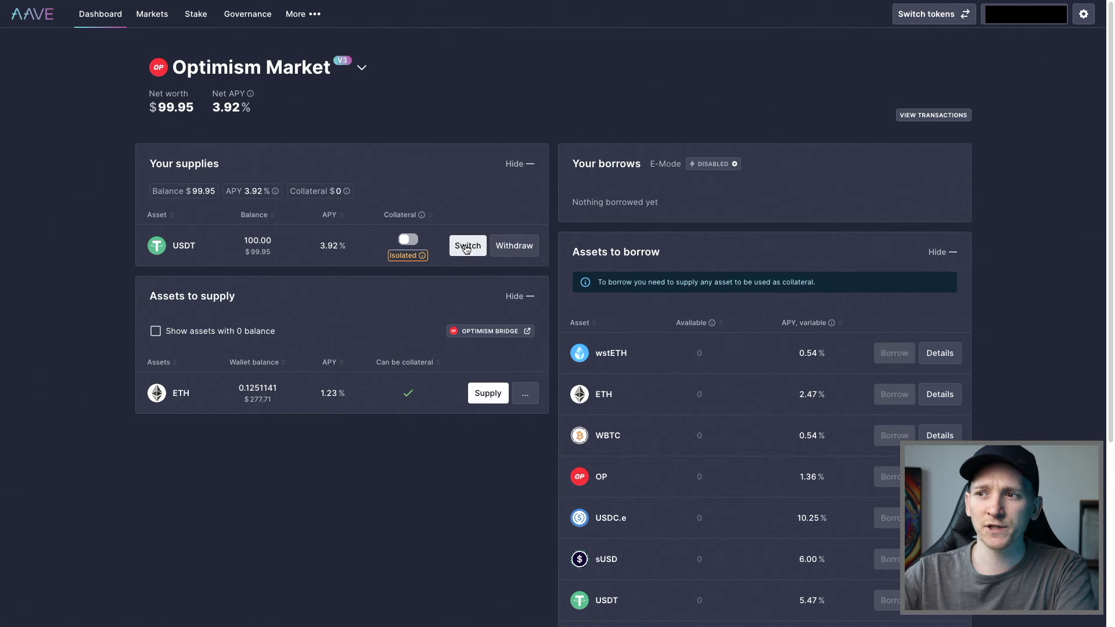
Withdraw the full supplied USDT, editing the amount to 100.000045, and confirm it in MetaMask
left_click(508, 247)
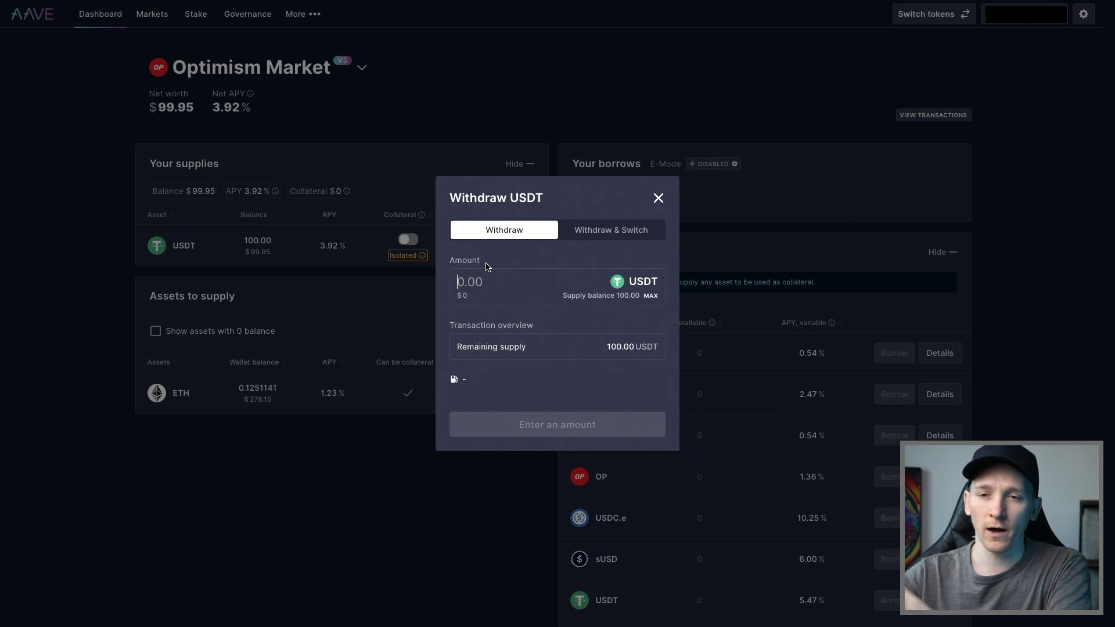
left_click(650, 296)
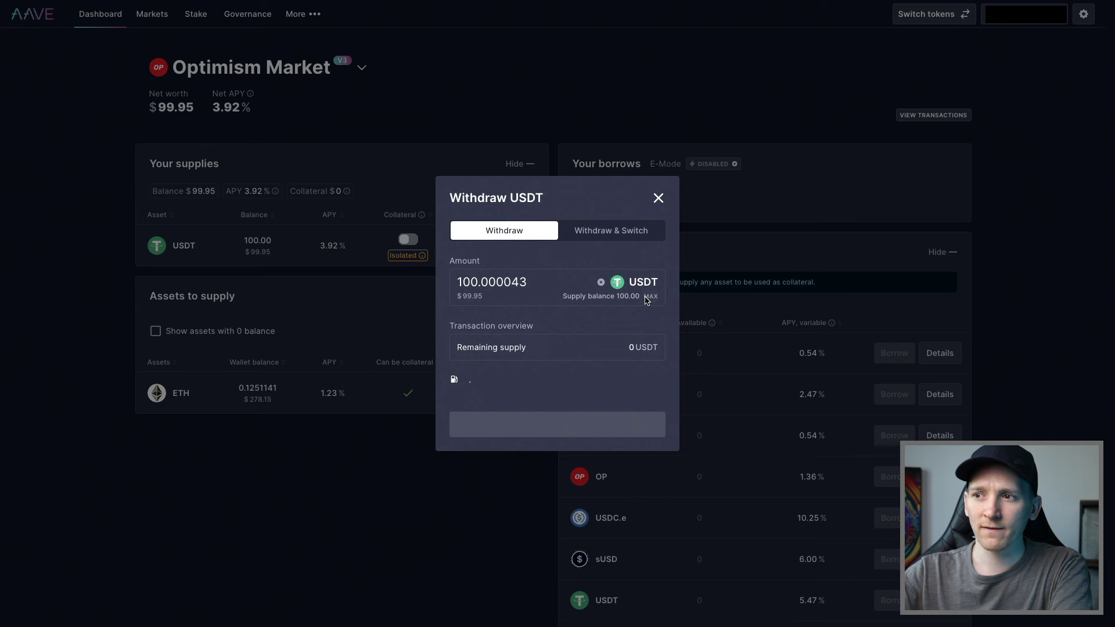
left_click_drag(527, 285, 504, 281)
left_click(525, 280)
left_click(526, 280)
left_click(522, 281)
type("5")
left_click(563, 277)
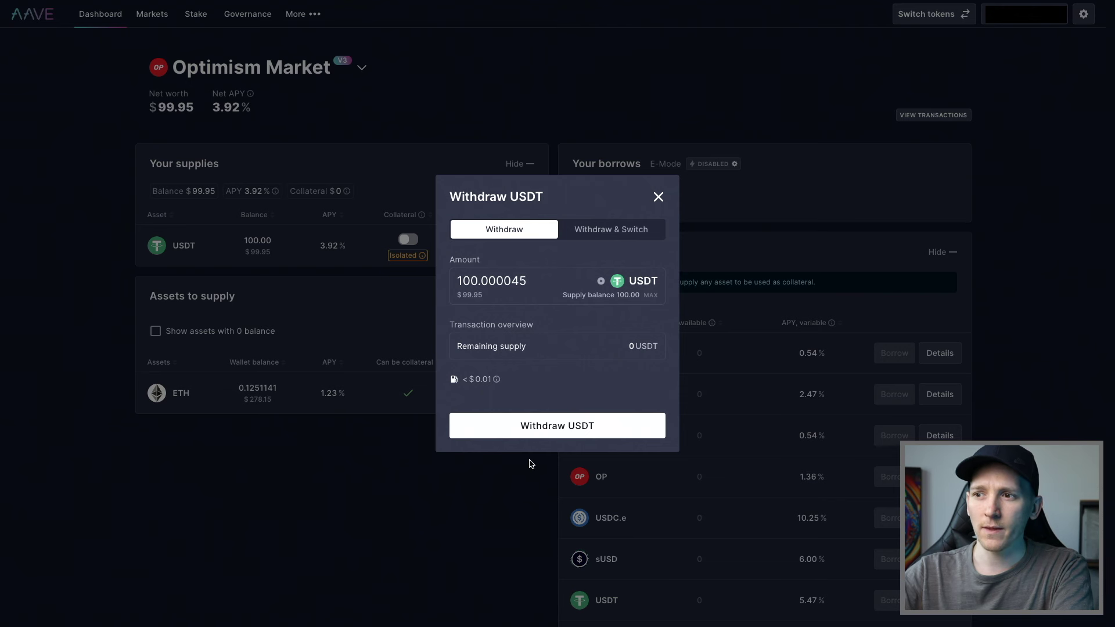
left_click(553, 429)
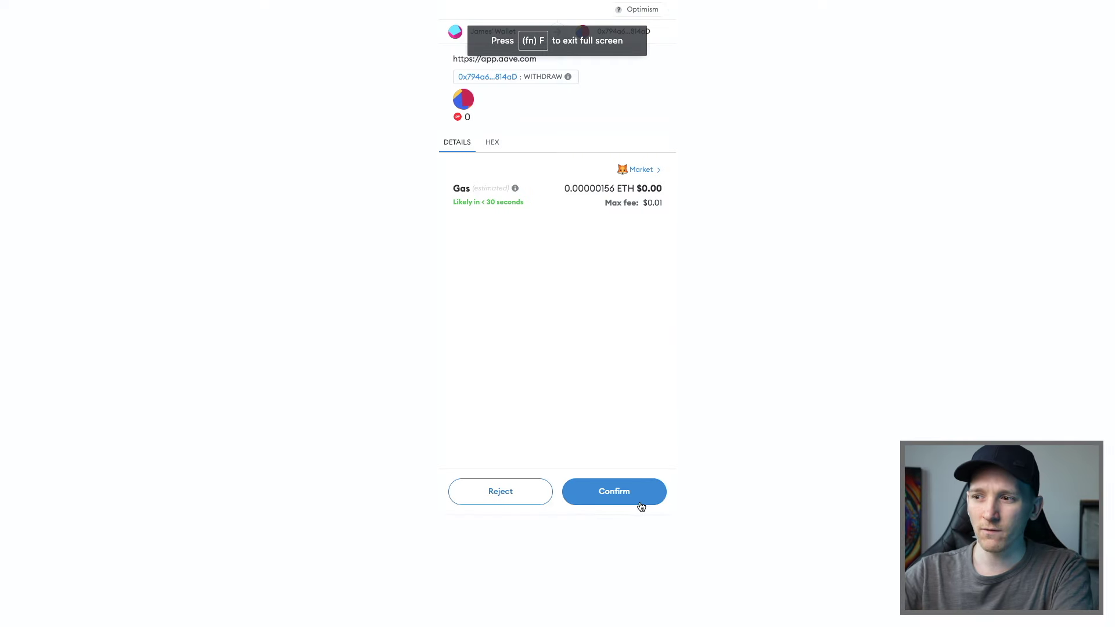
left_click(640, 504)
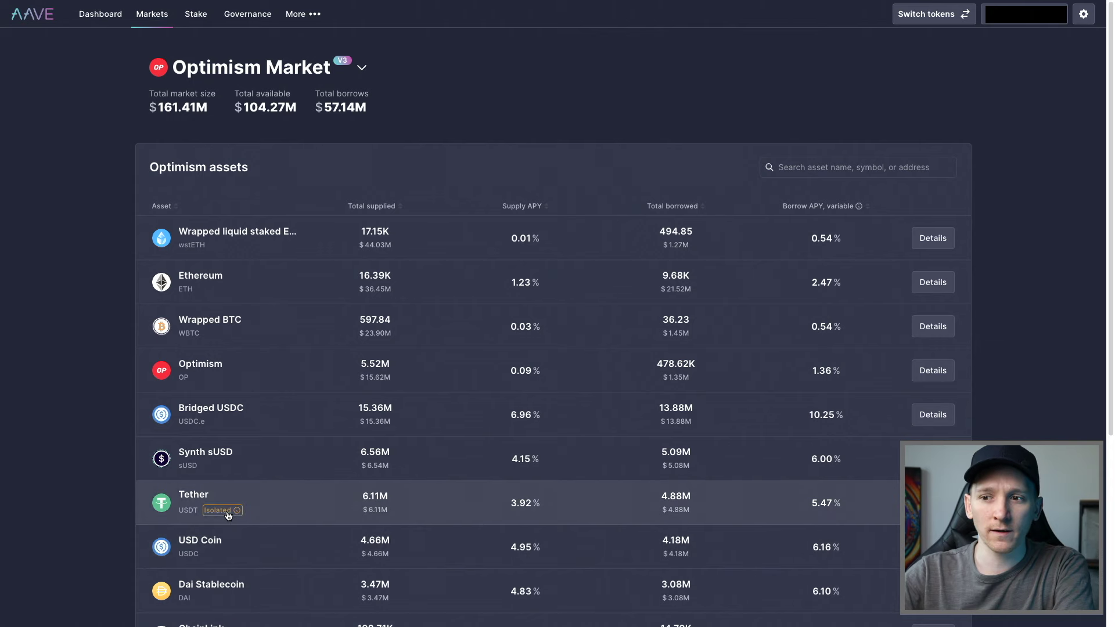
Open the Ethereum reserve, switch Your info to native ETH, and start supplying from the 0.1249928 ETH balance
scroll(229, 516, "down", 2)
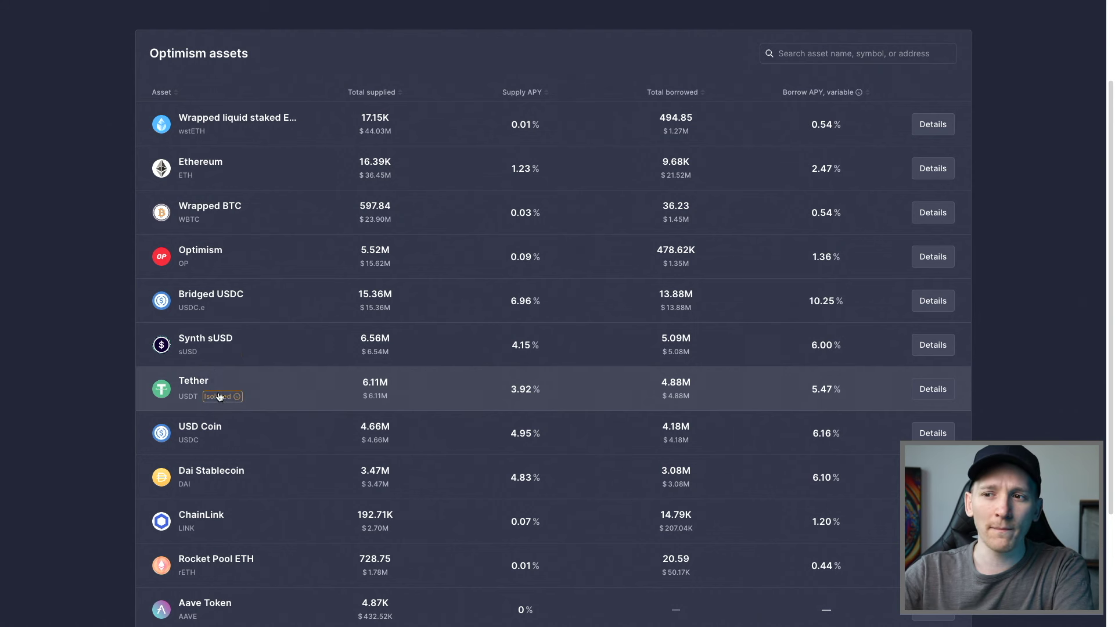
mouse_move(221, 399)
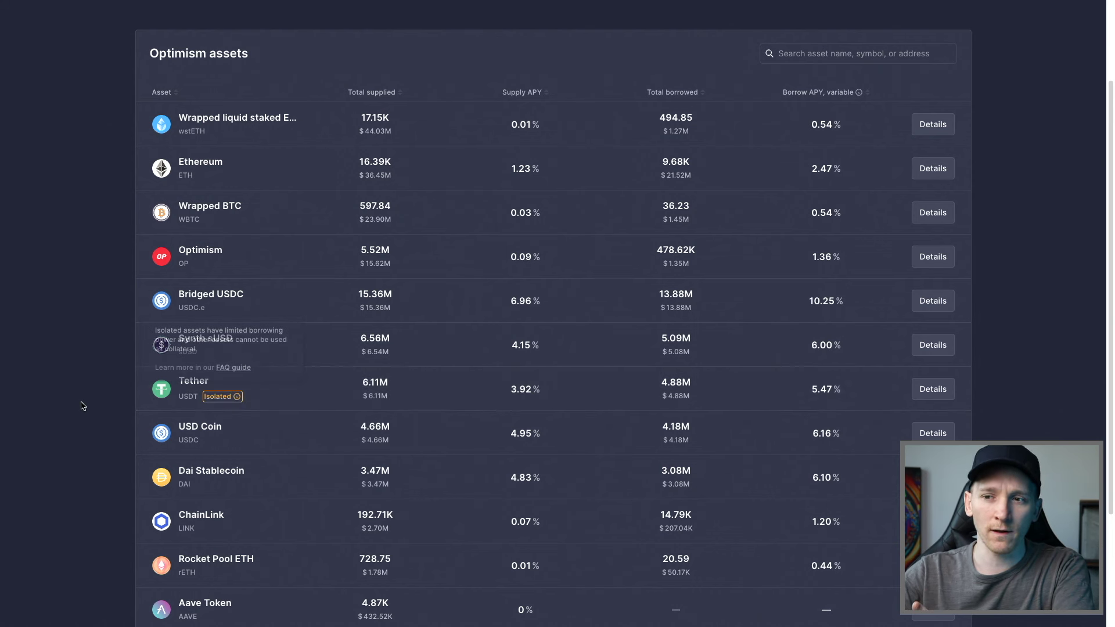
scroll(328, 559, "up", 2)
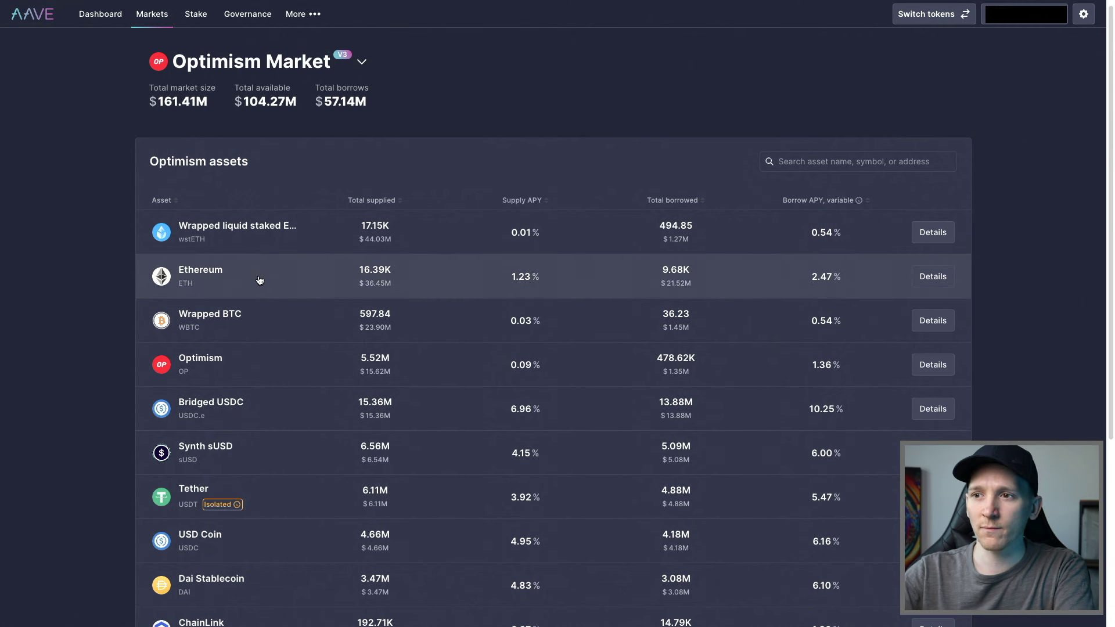
left_click(260, 280)
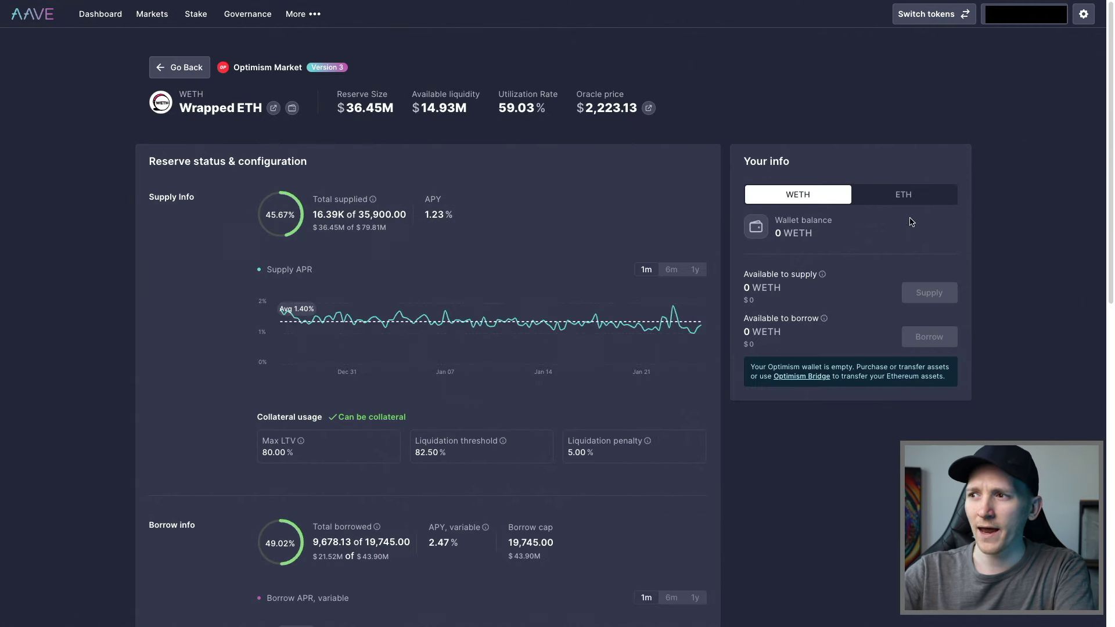
left_click(915, 197)
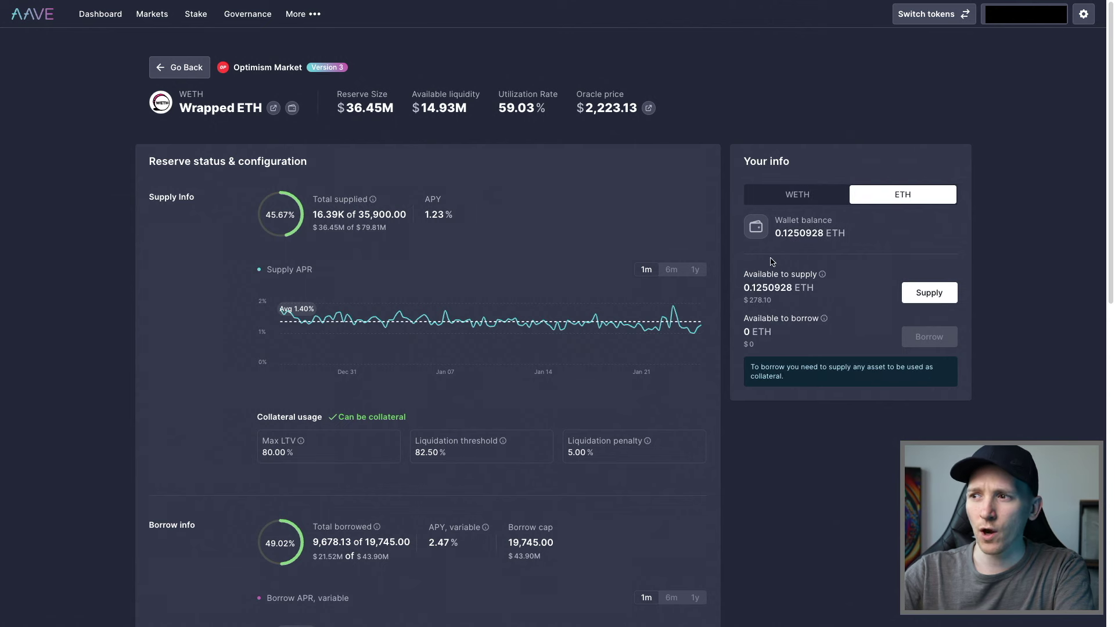
left_click(941, 300)
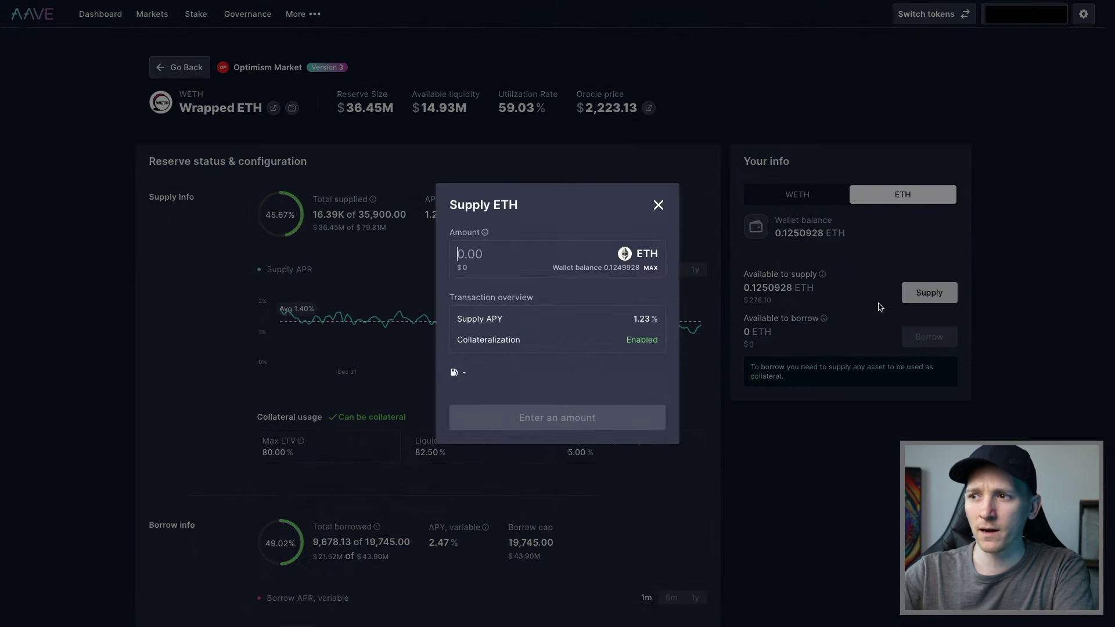
Supply 0.1 ETH as collateral and confirm the transaction in MetaMask
left_click(530, 261)
type("0.1")
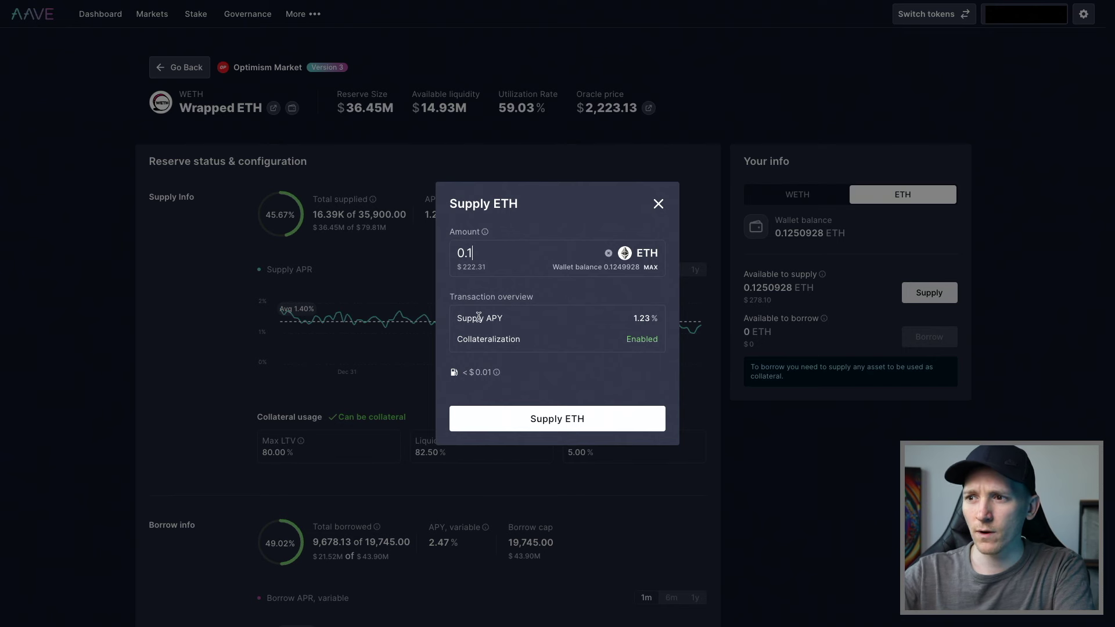
left_click(543, 414)
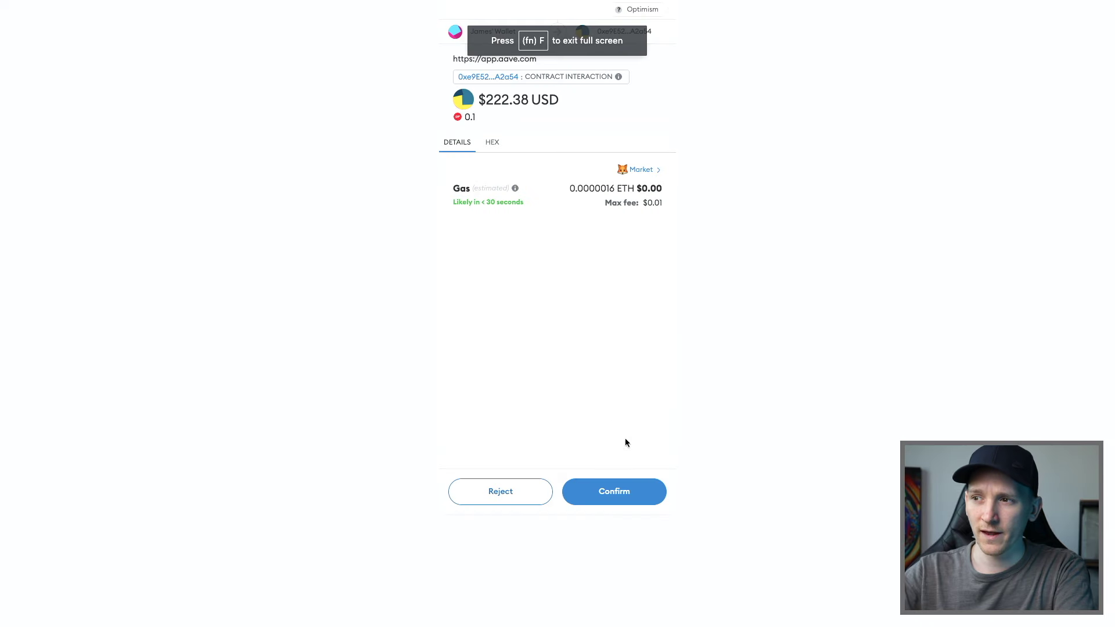
left_click(642, 496)
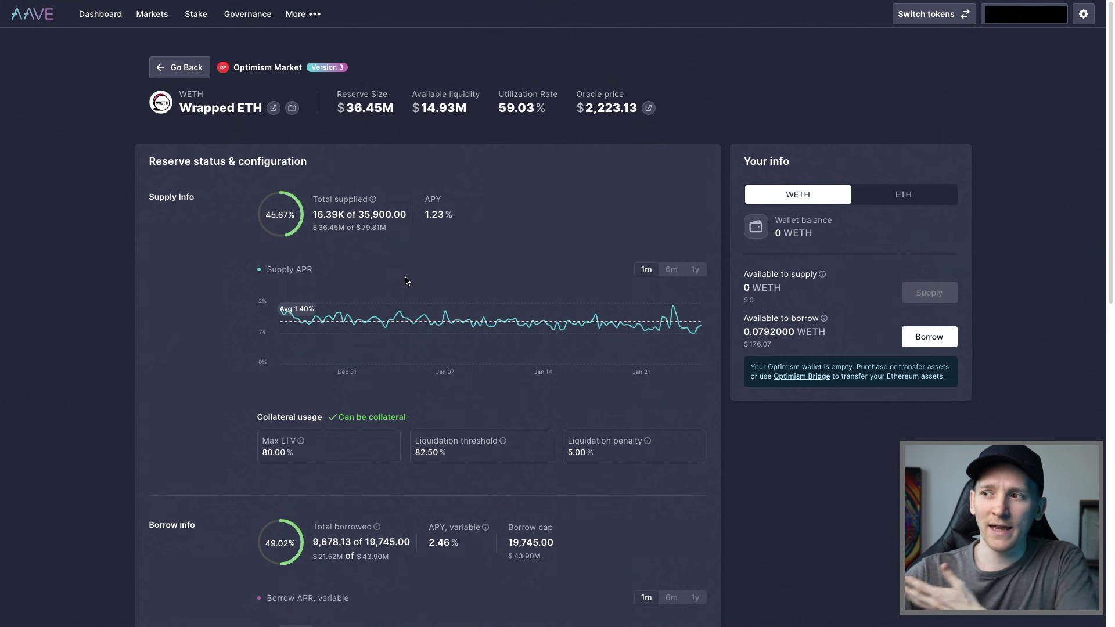
Check the remaining ETH balance and the $176.07 borrowing power
left_click(910, 196)
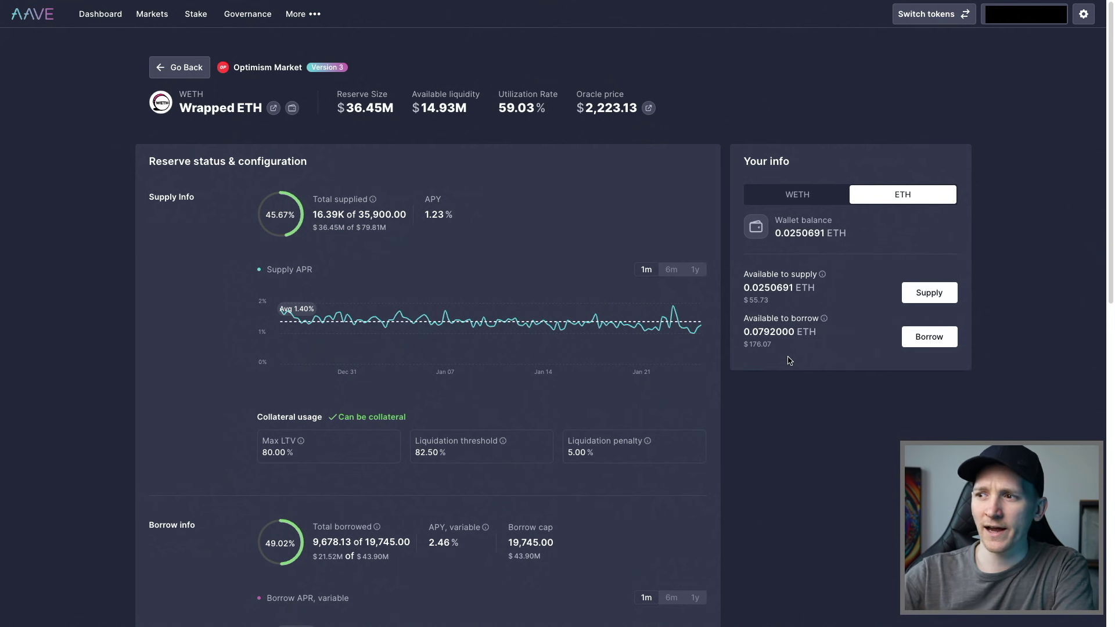
left_click_drag(772, 345, 747, 340)
left_click(755, 345)
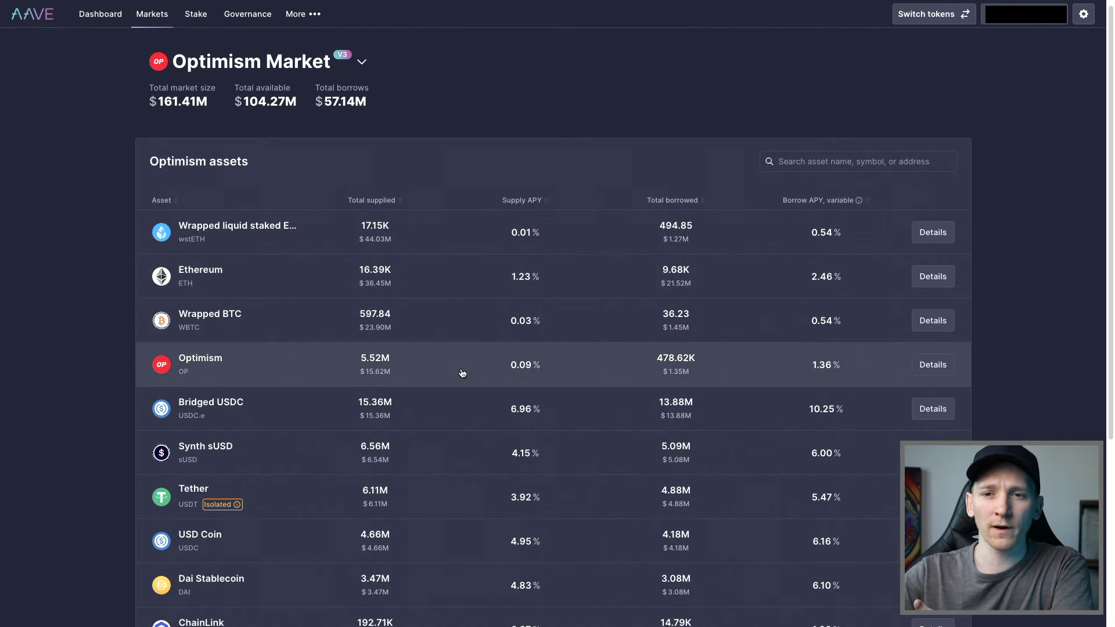
Open the Tether reserve page and try 20 in the Borrow USDT form, then close it
scroll(460, 381, "down", 1)
left_click(381, 454)
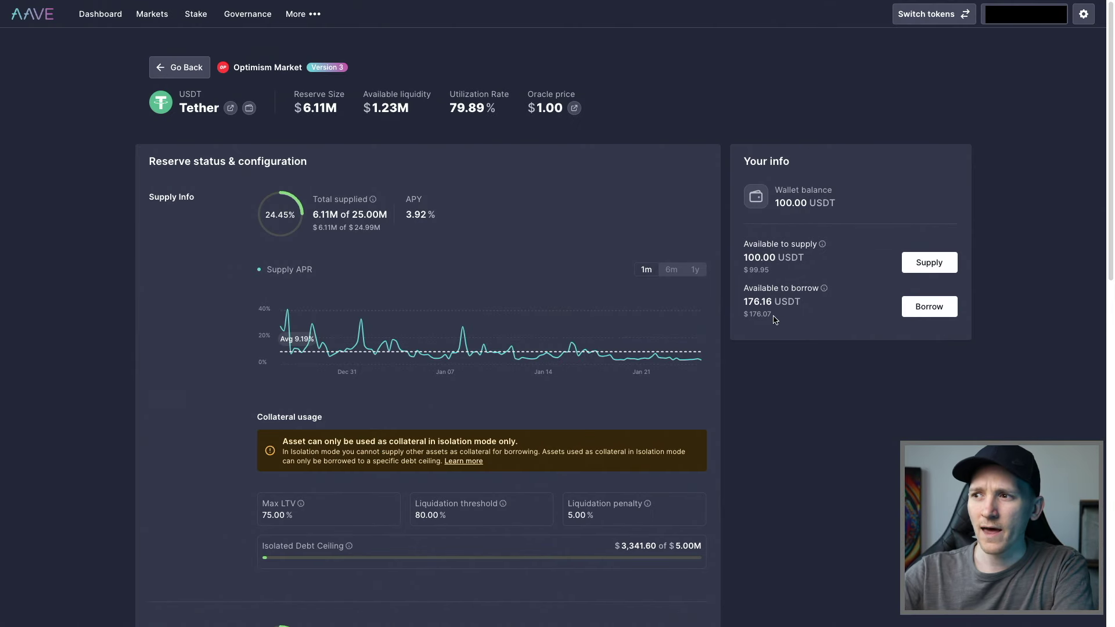
left_click(932, 312)
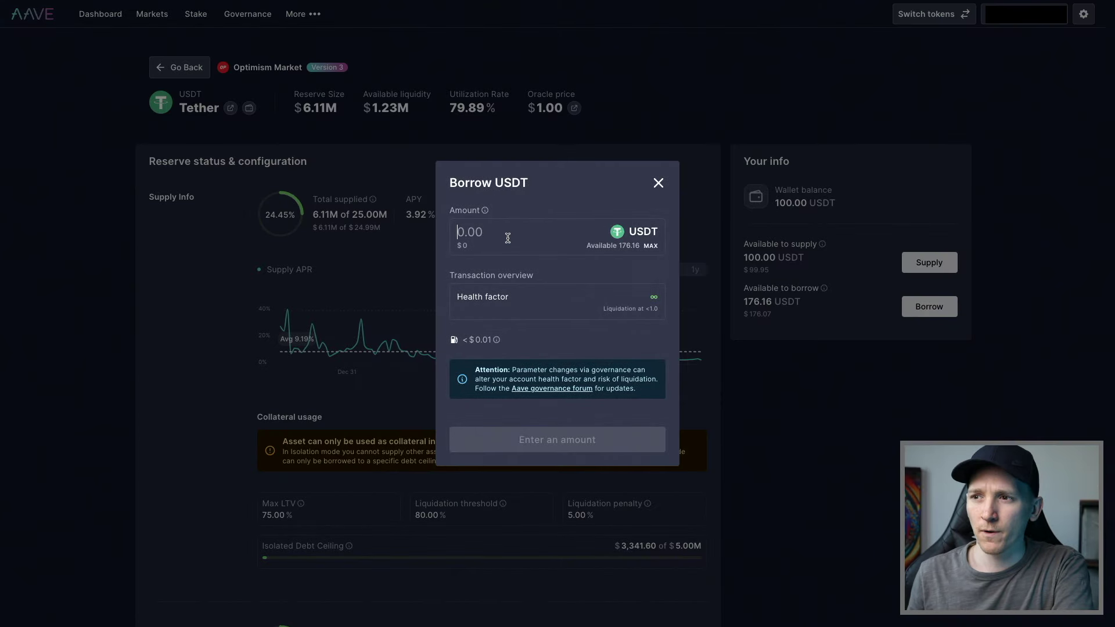
type("20")
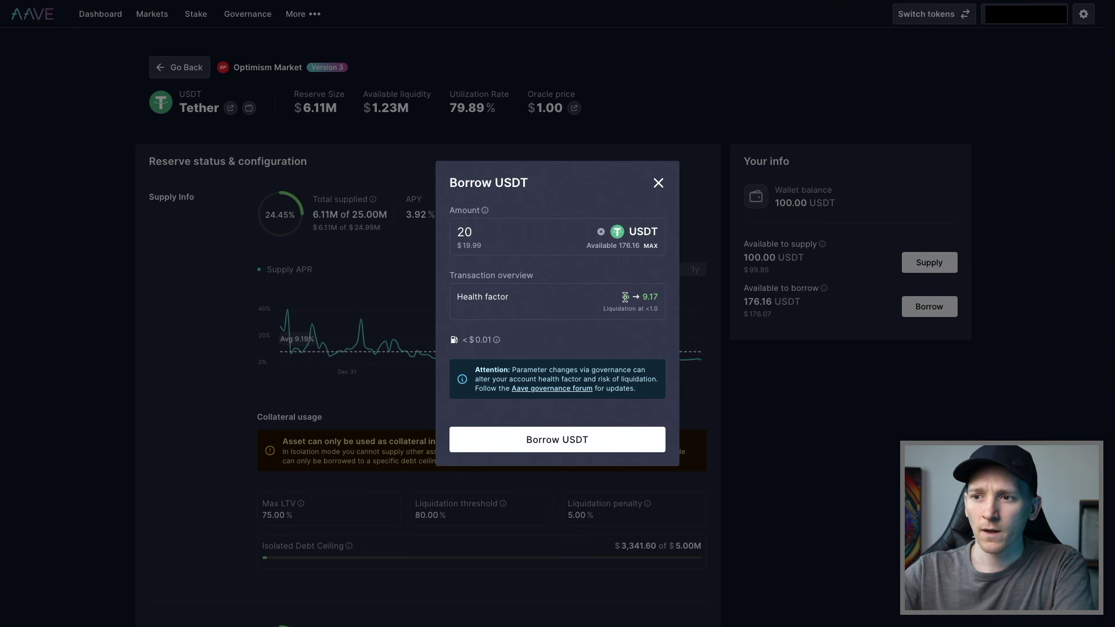
left_click(658, 183)
Look over the Tether reserve page, then reopen the Borrow USDT form
scroll(189, 406, "down", 2)
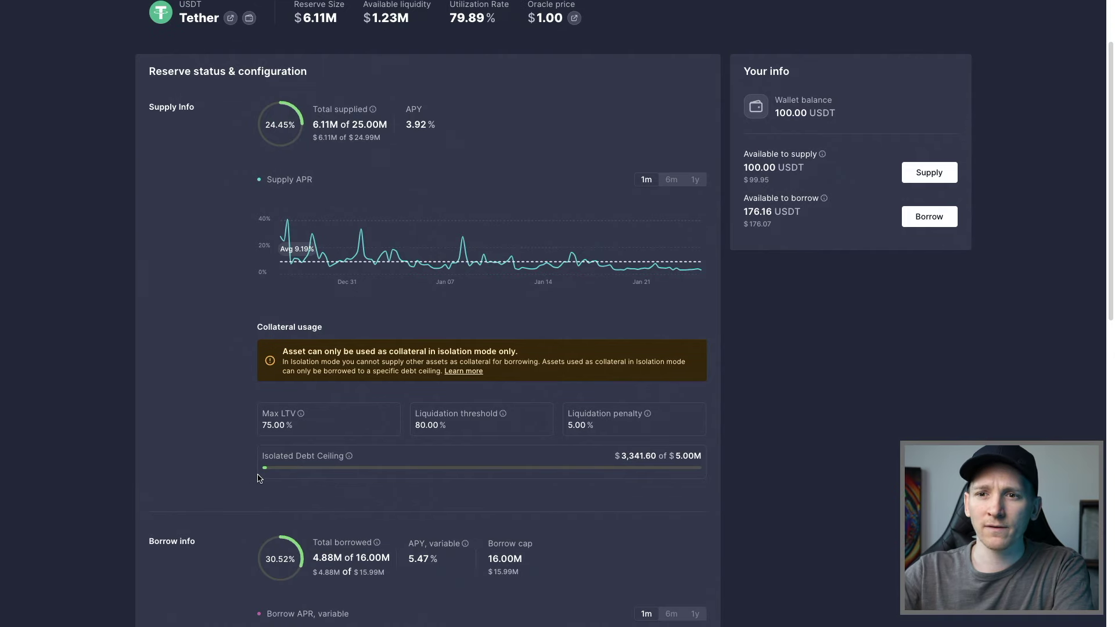
scroll(270, 442, "up", 1)
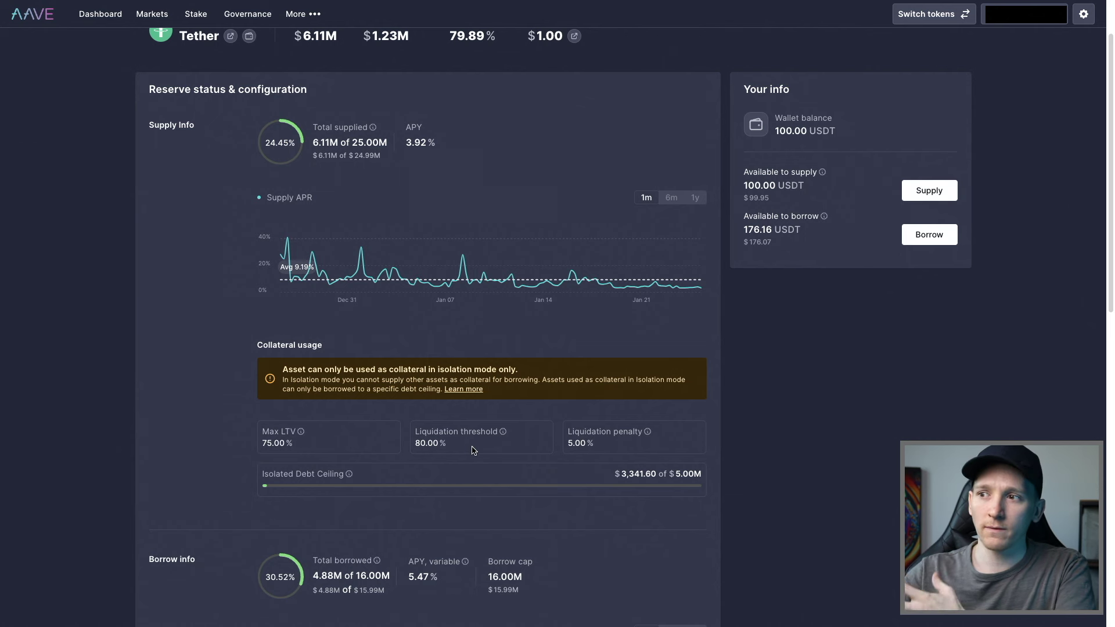
scroll(493, 433, "up", 2)
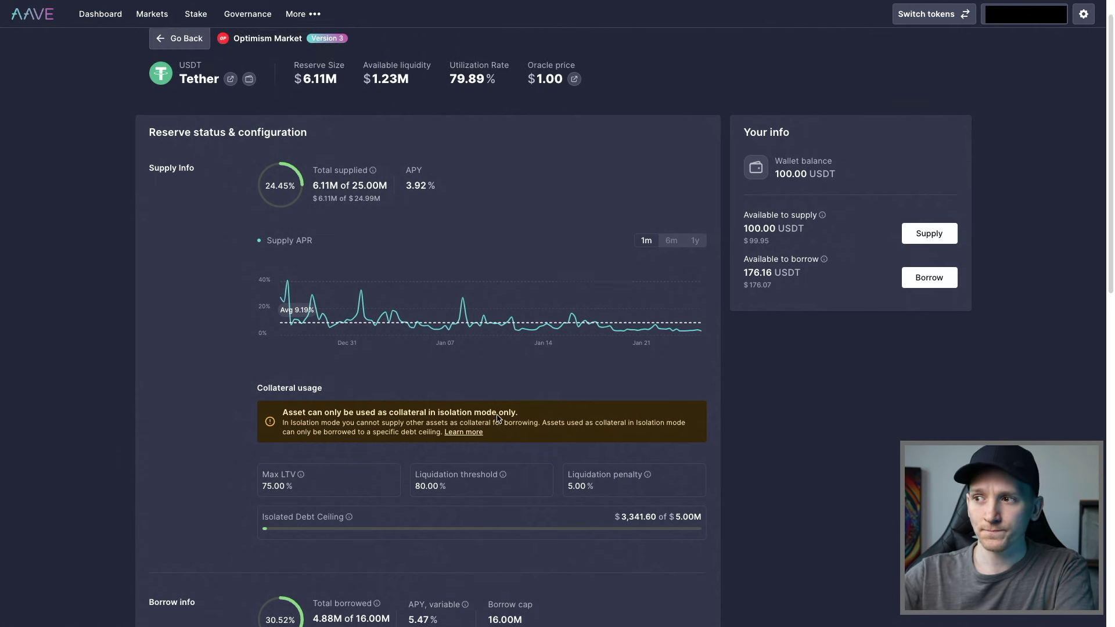
left_click(945, 299)
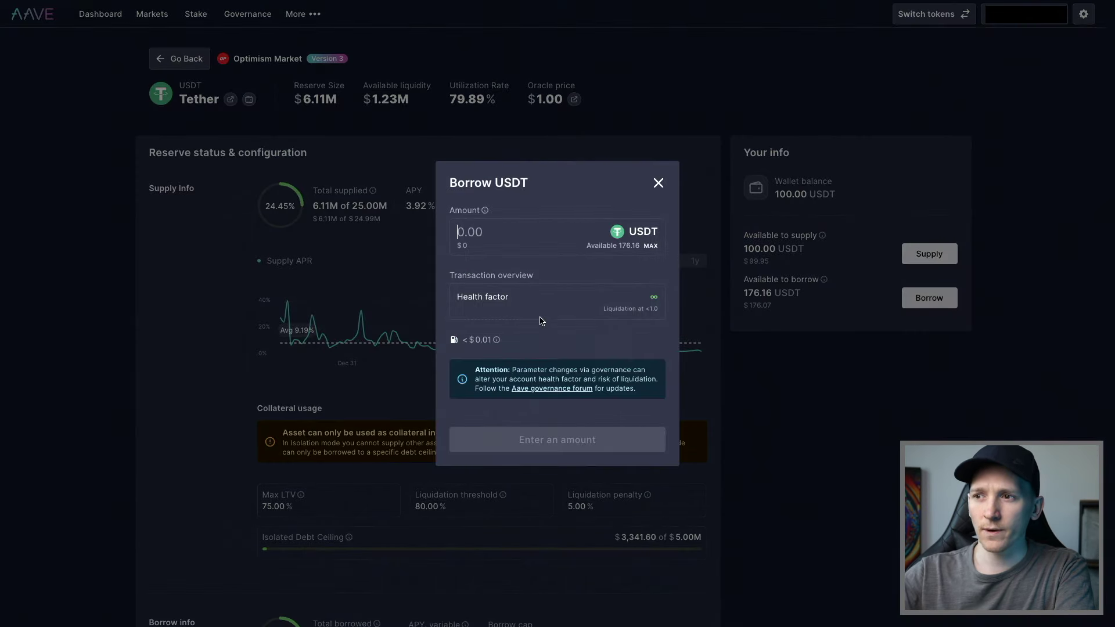
Enter 20 but cancel the borrow to check Tether's variable borrow APY
type("20")
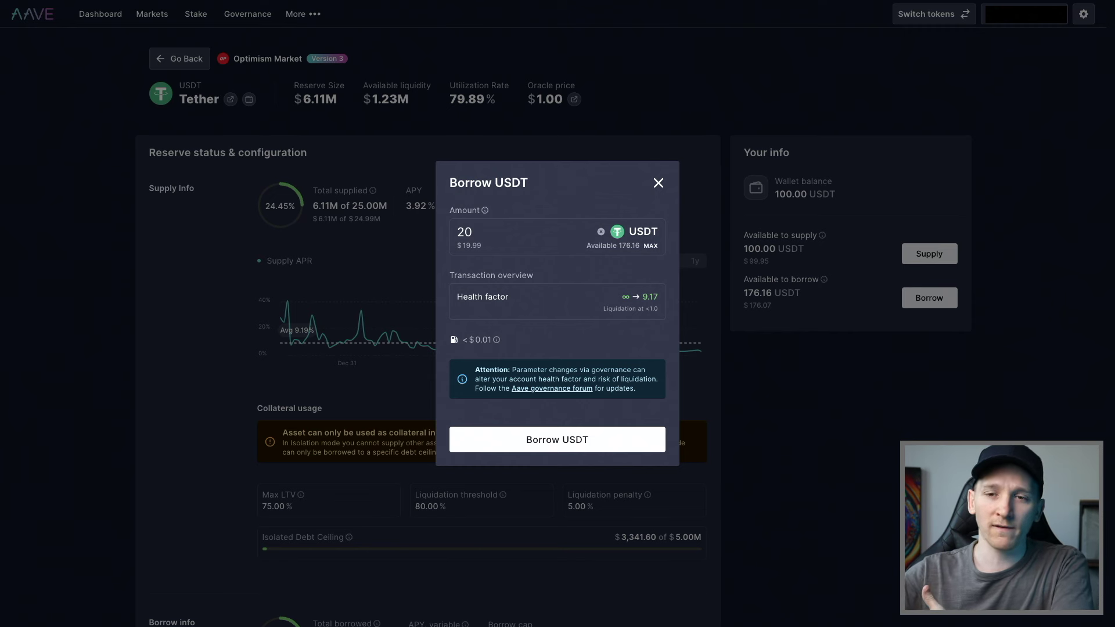
left_click(658, 183)
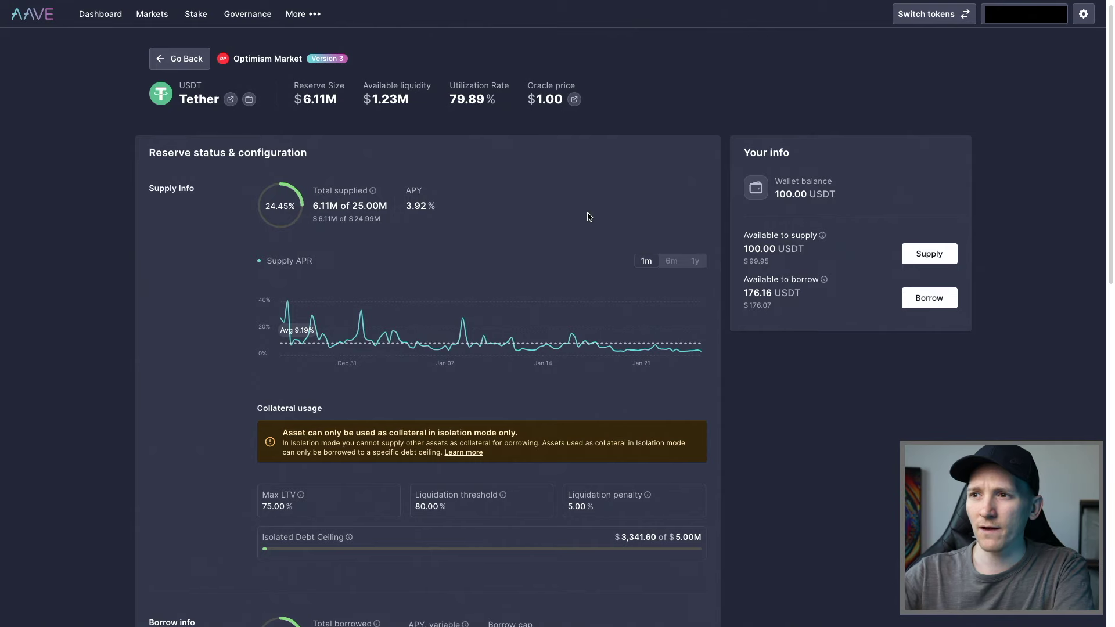
scroll(520, 228, "down", 3)
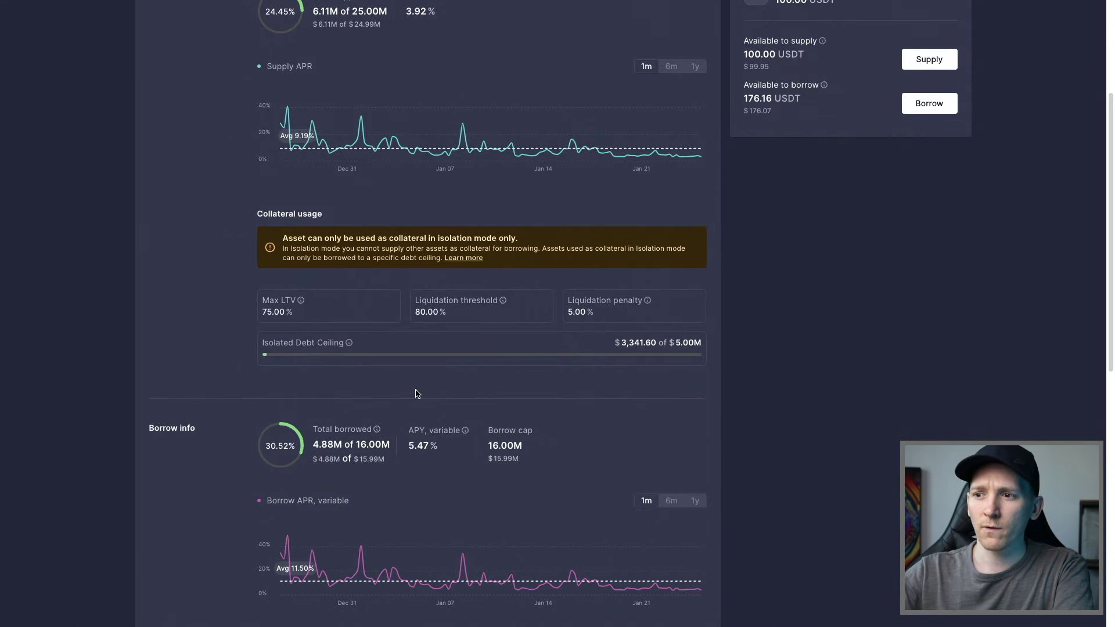
left_click_drag(408, 430, 445, 457)
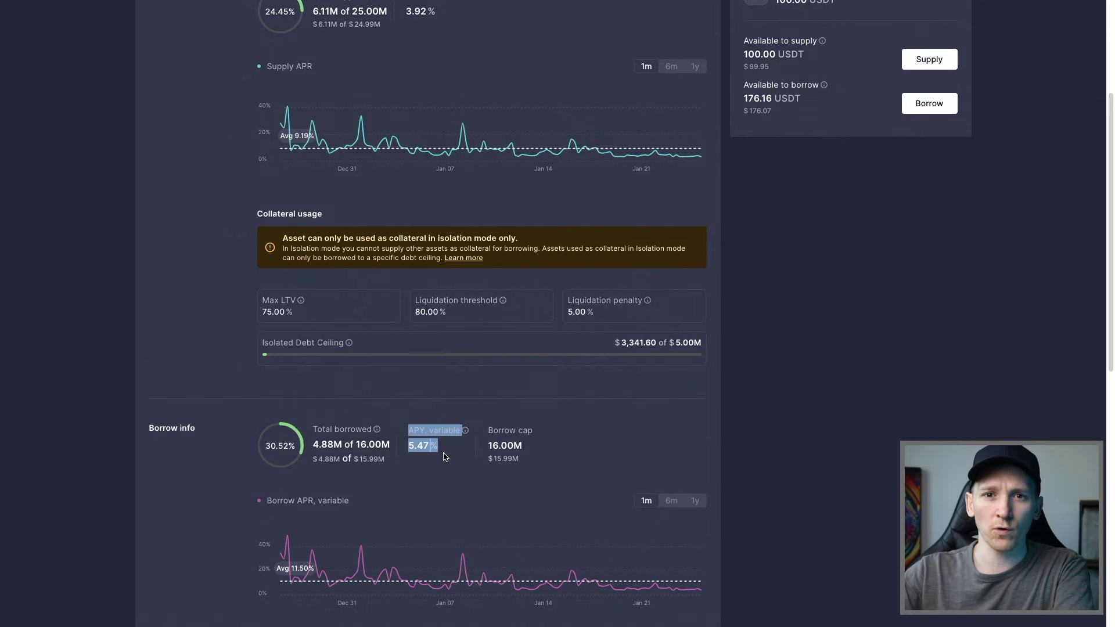
left_click(444, 455)
scroll(794, 408, "up", 2)
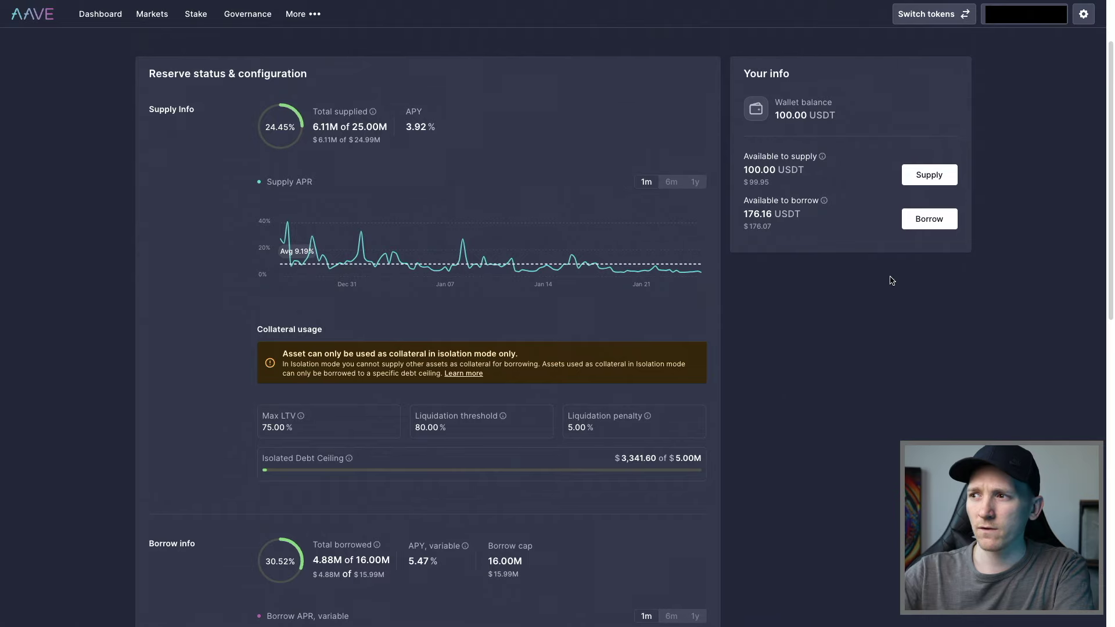
Borrow 20 USDT, confirm it in MetaMask, and dismiss the success message
left_click(928, 219)
type("20")
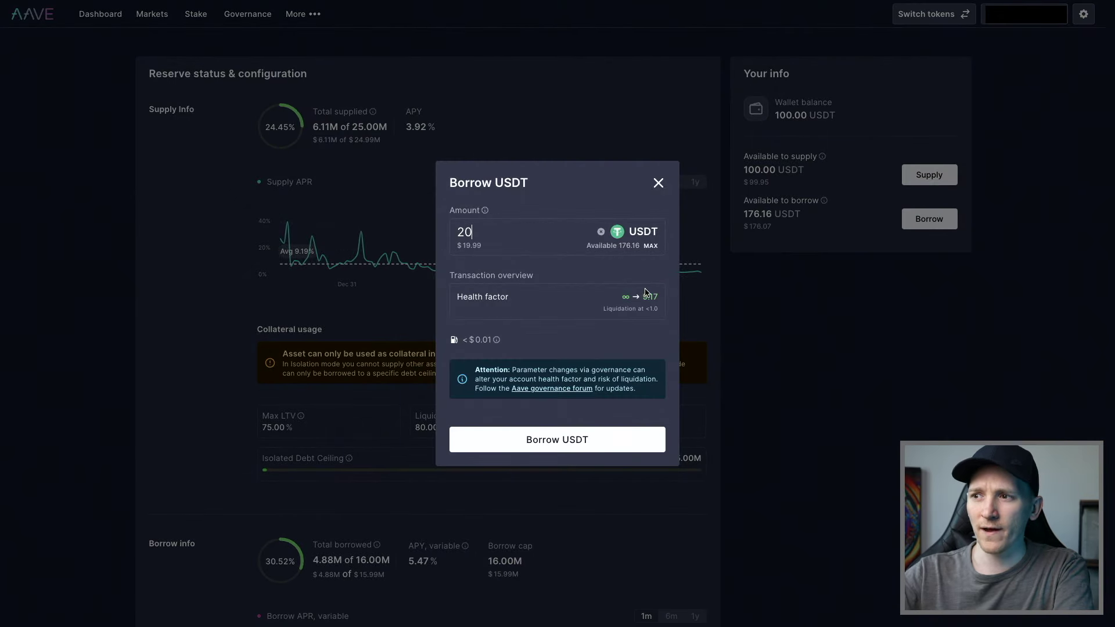
left_click(574, 444)
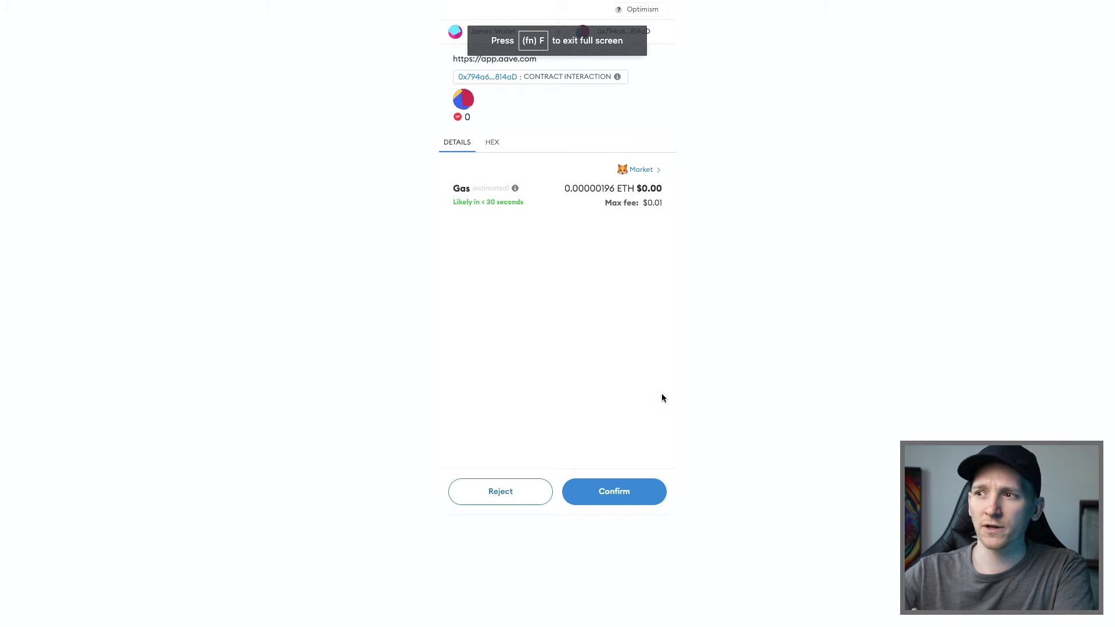
left_click(635, 493)
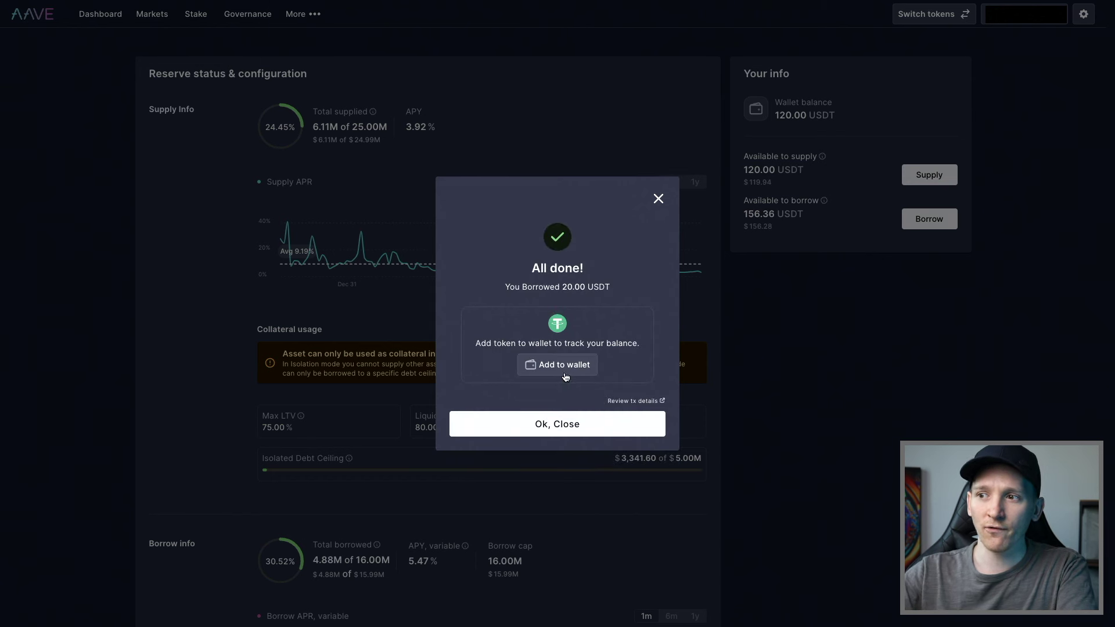
left_click(550, 428)
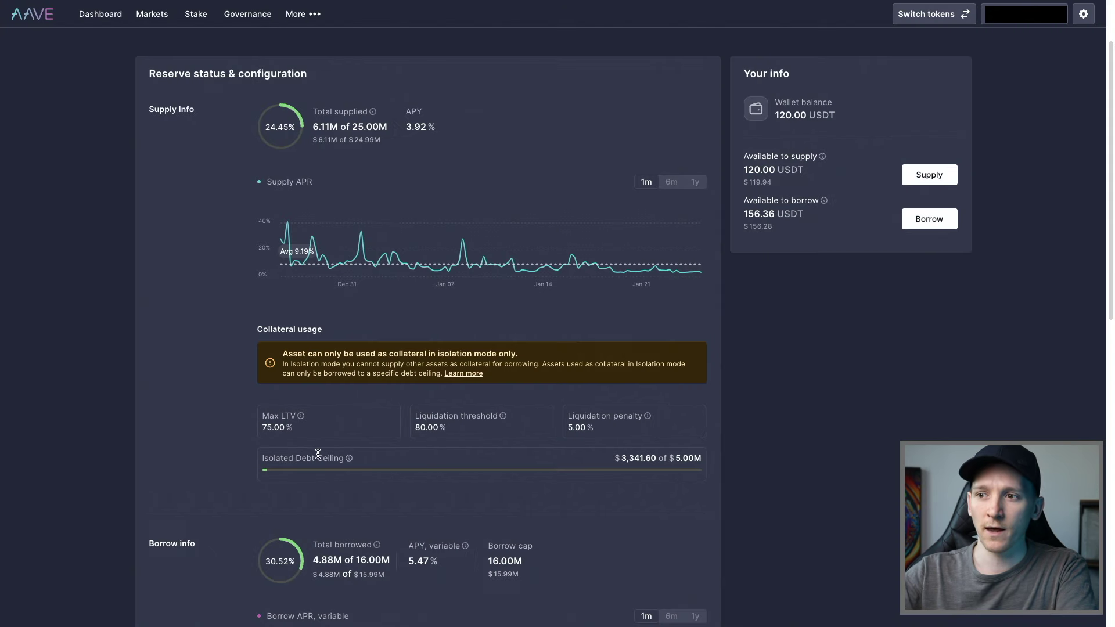
On the dashboard, open the Repay form for the 20.00 USDT borrow
scroll(285, 407, "up", 2)
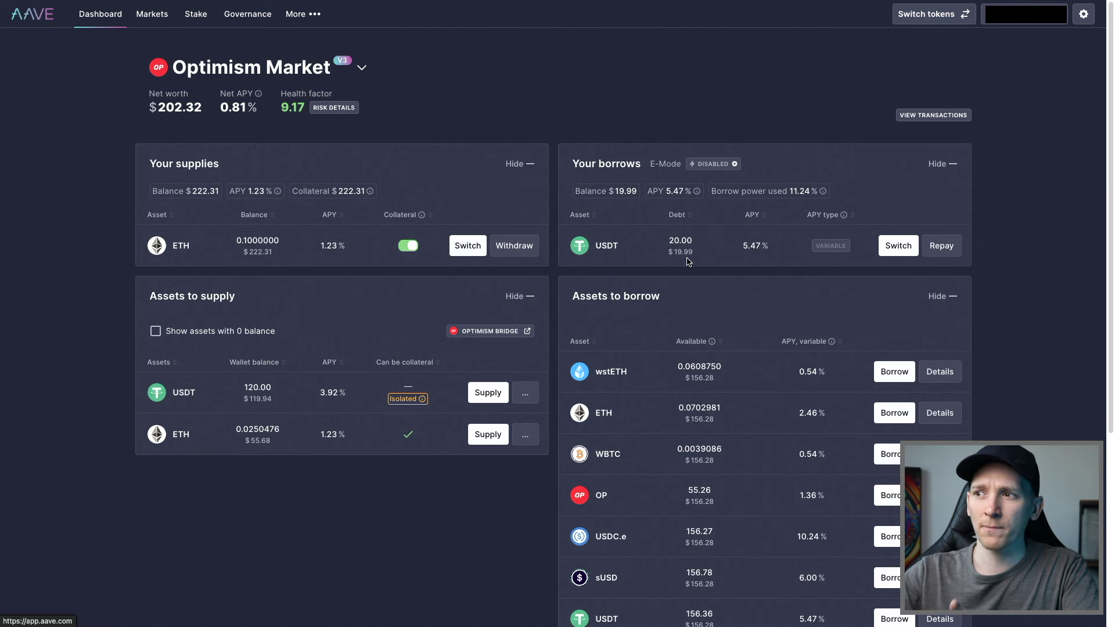
scroll(694, 251, "down", 1)
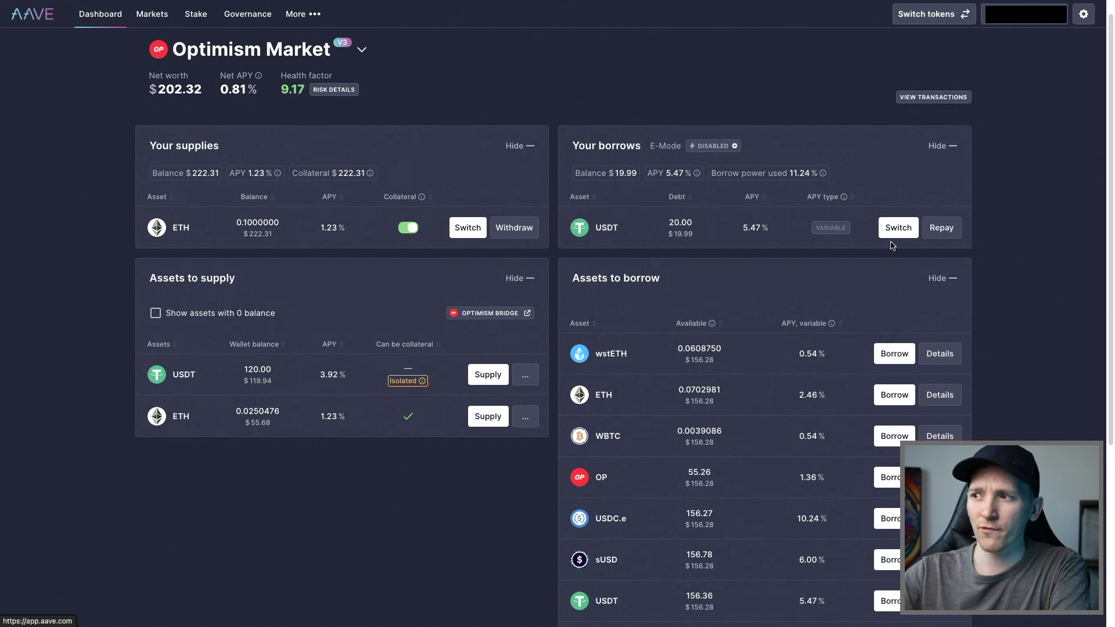
left_click(941, 227)
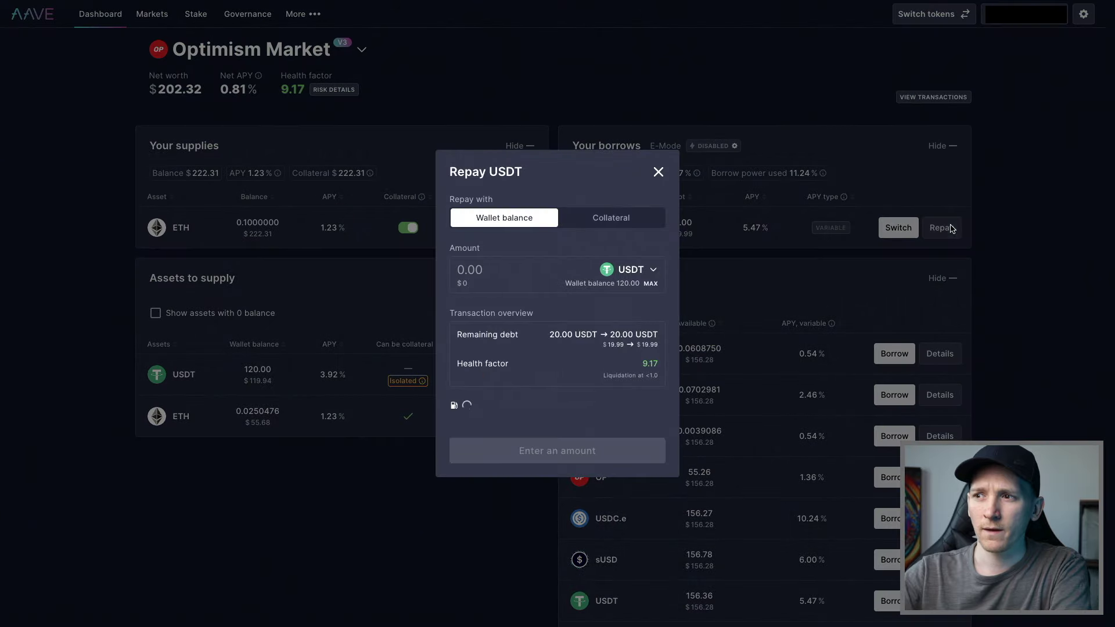
Fill the repayment with the maximum 20.000003 USDT debt and review the repay-with token options
left_click(655, 285)
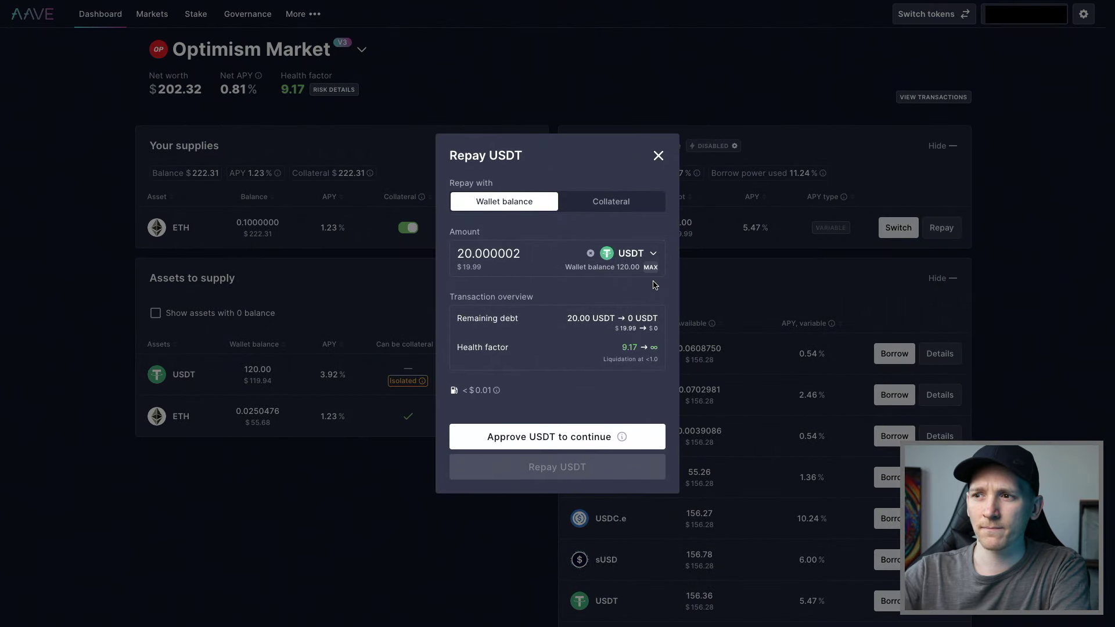
left_click_drag(507, 254, 523, 254)
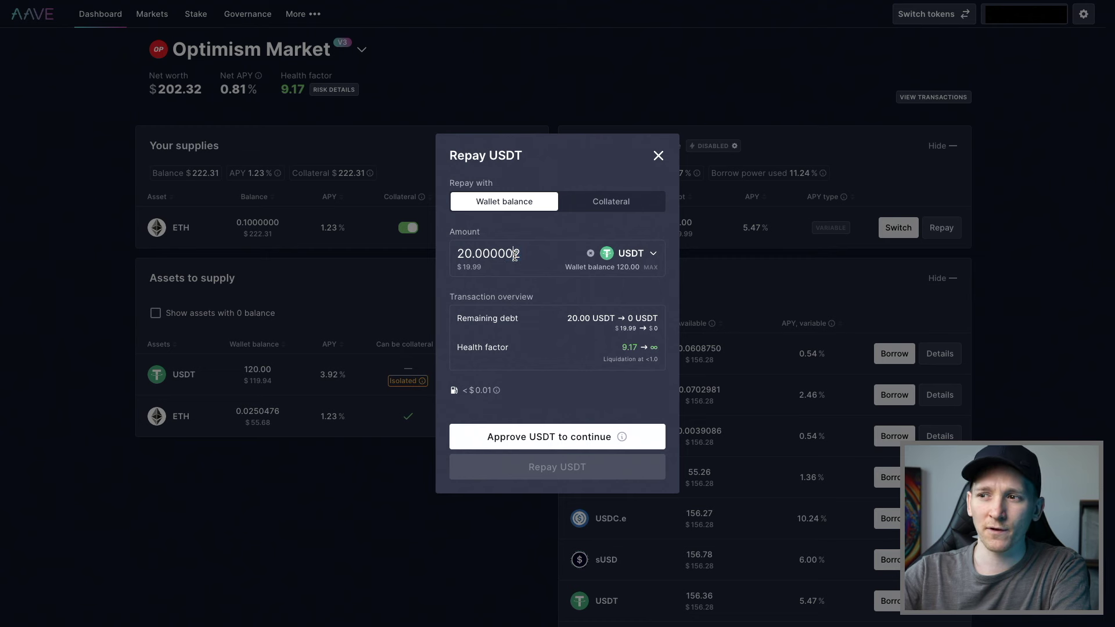
left_click(652, 256)
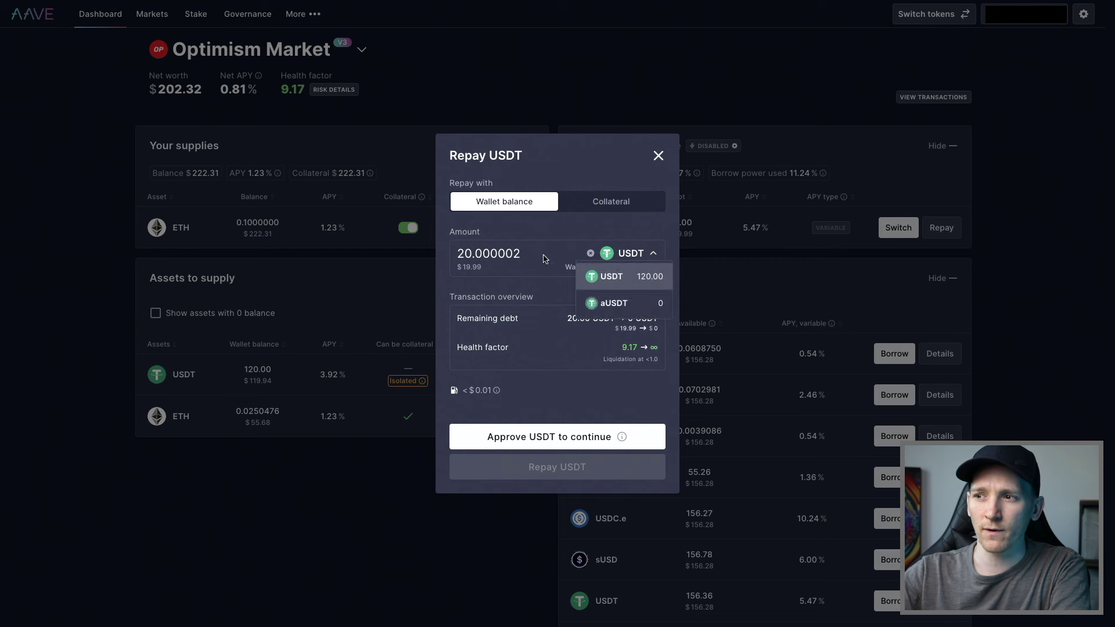
left_click(535, 255)
Approve USDT spending with the maximum spending cap in MetaMask
left_click(575, 438)
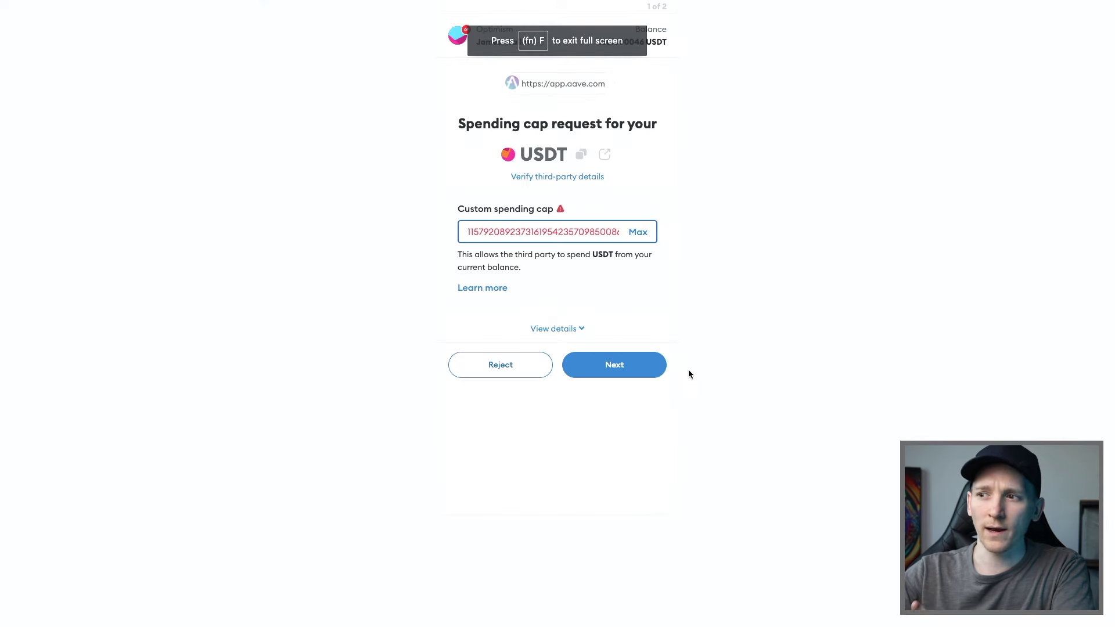
left_click(639, 232)
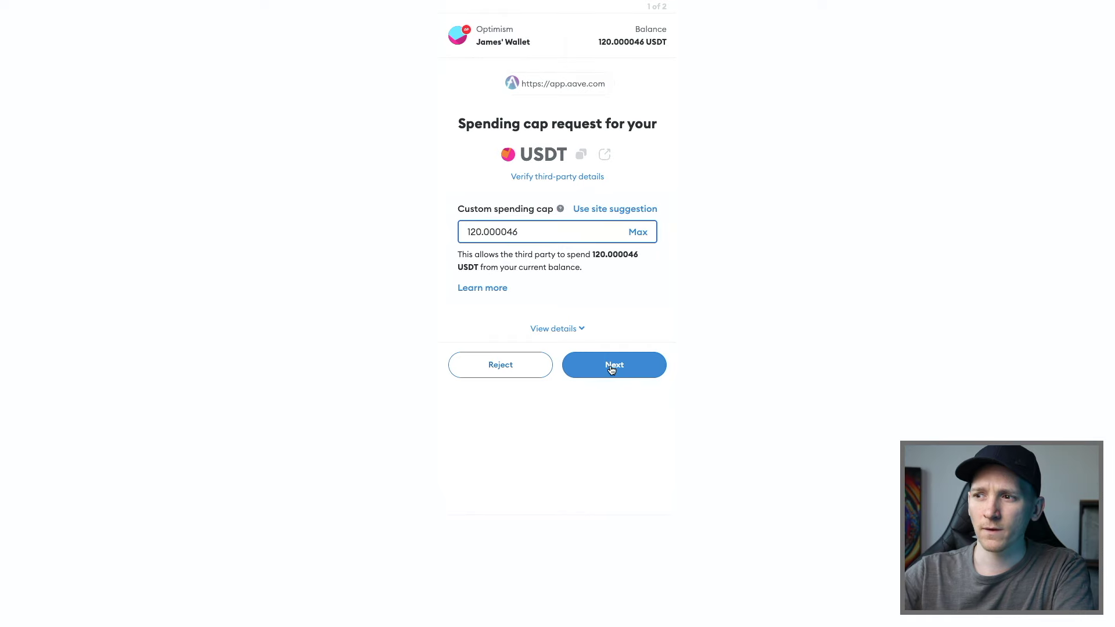
left_click(612, 366)
left_click(626, 431)
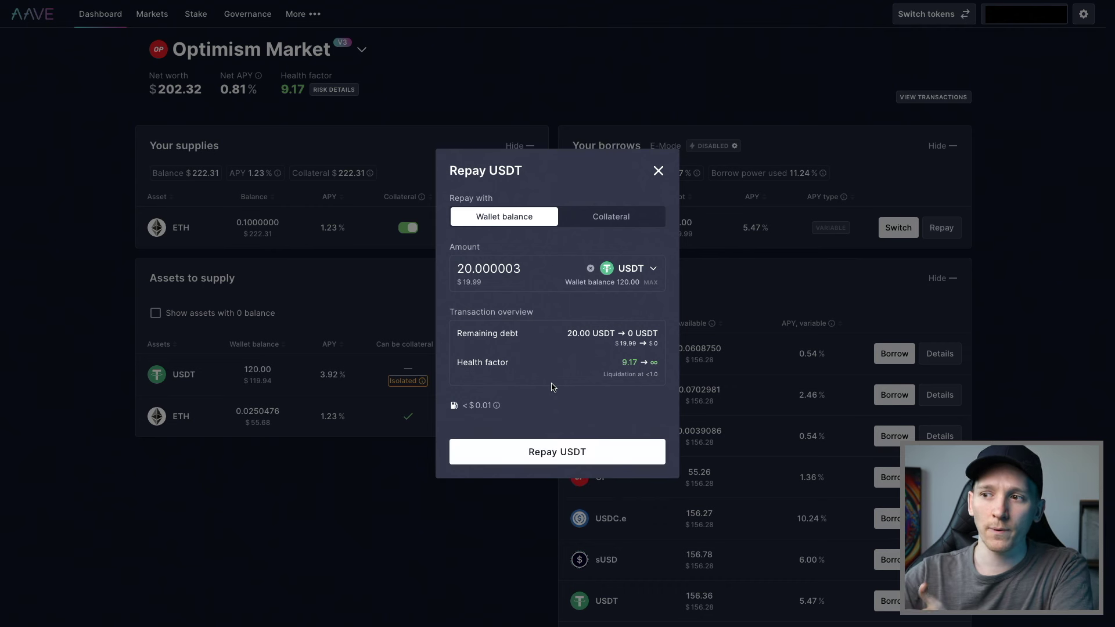
Repay the 20 USDT, confirm in MetaMask, and close the All done dialog
left_click(560, 455)
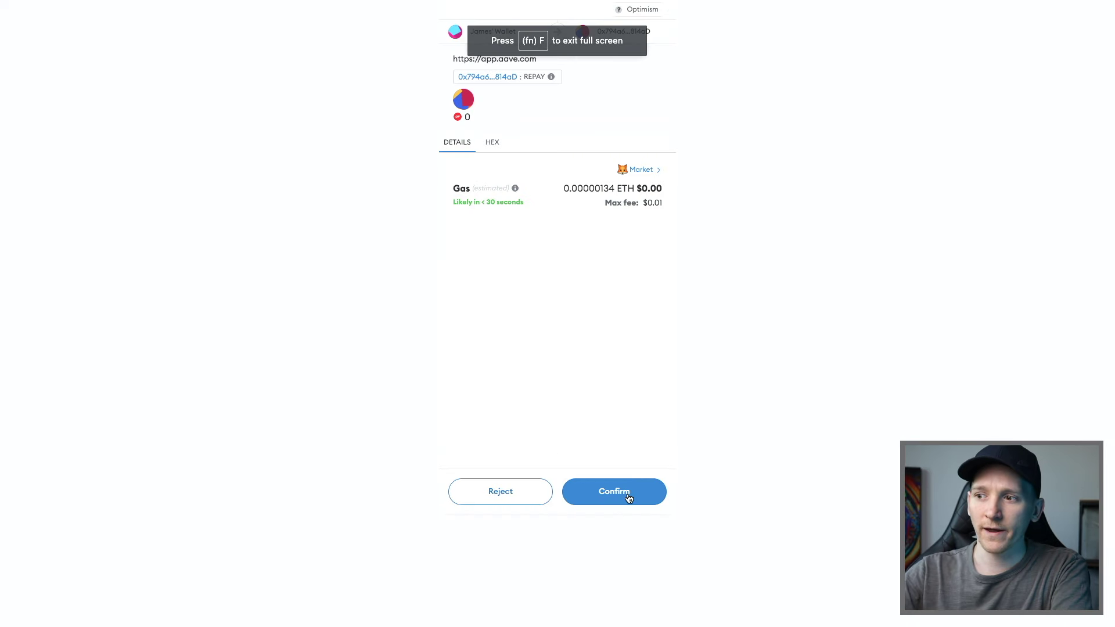
left_click(627, 493)
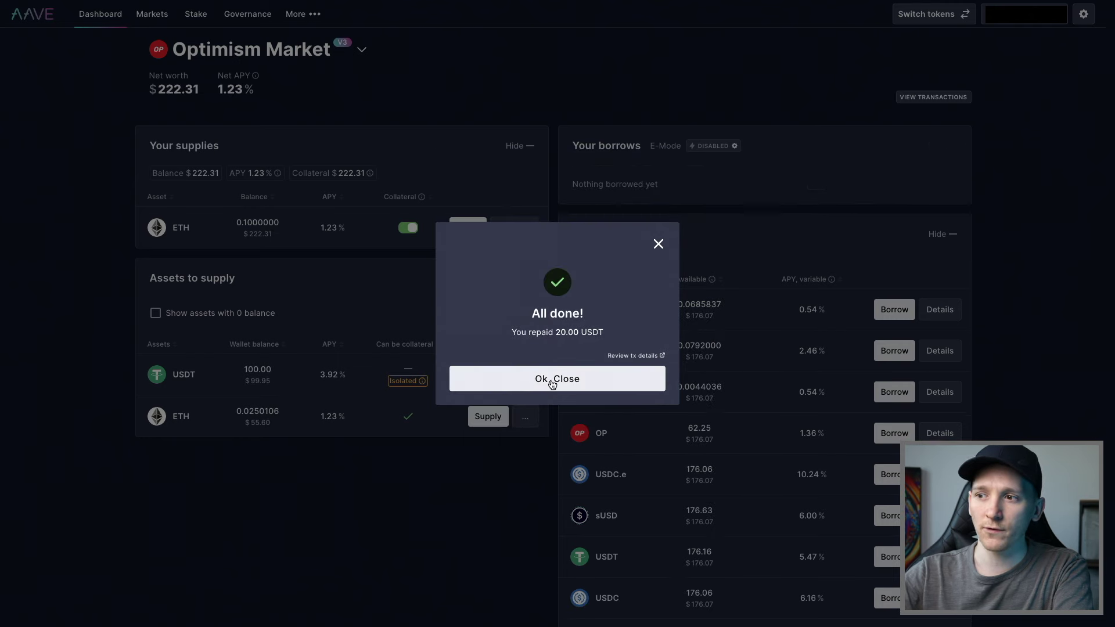
left_click(554, 384)
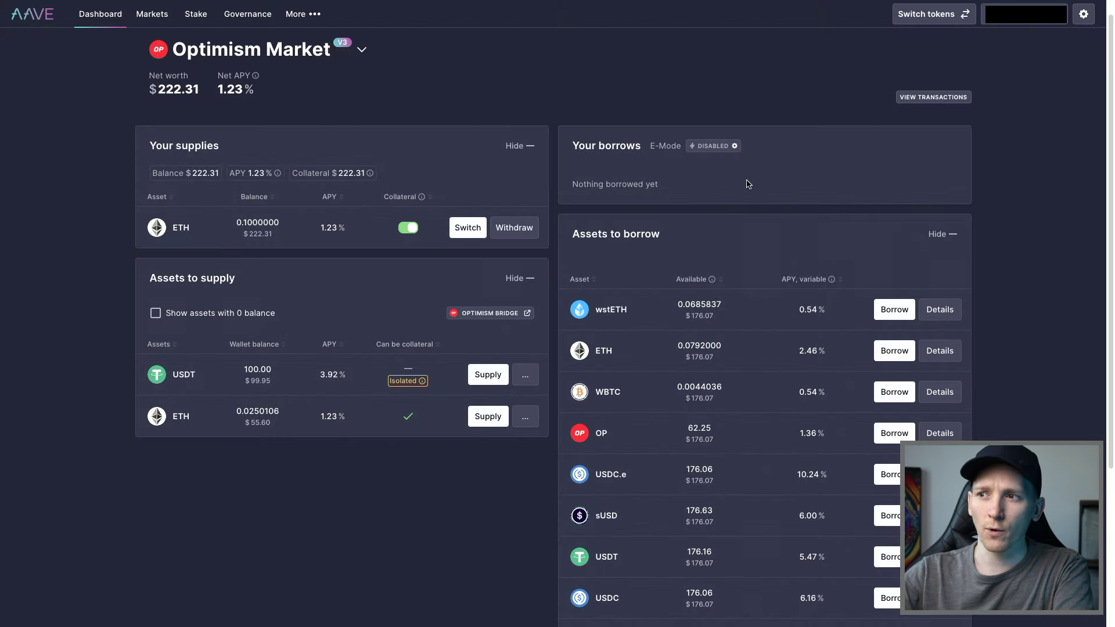